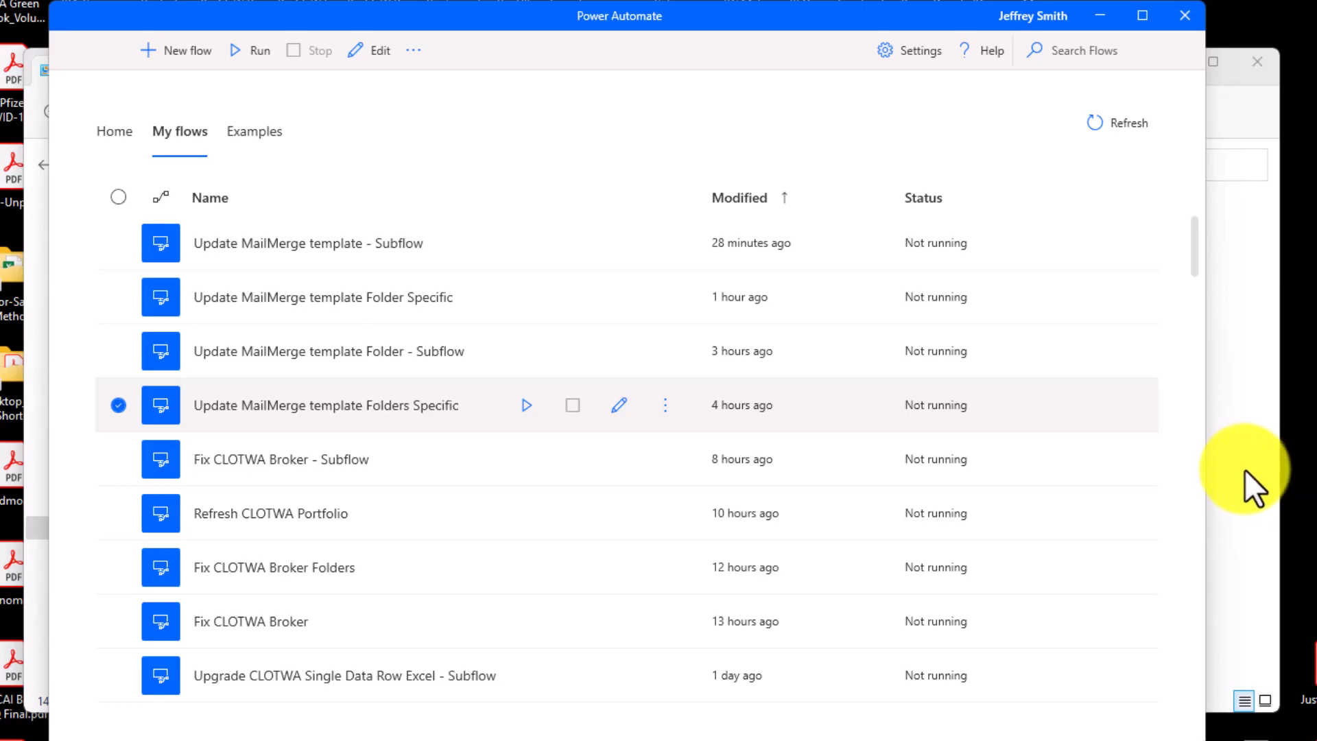
click(118, 302)
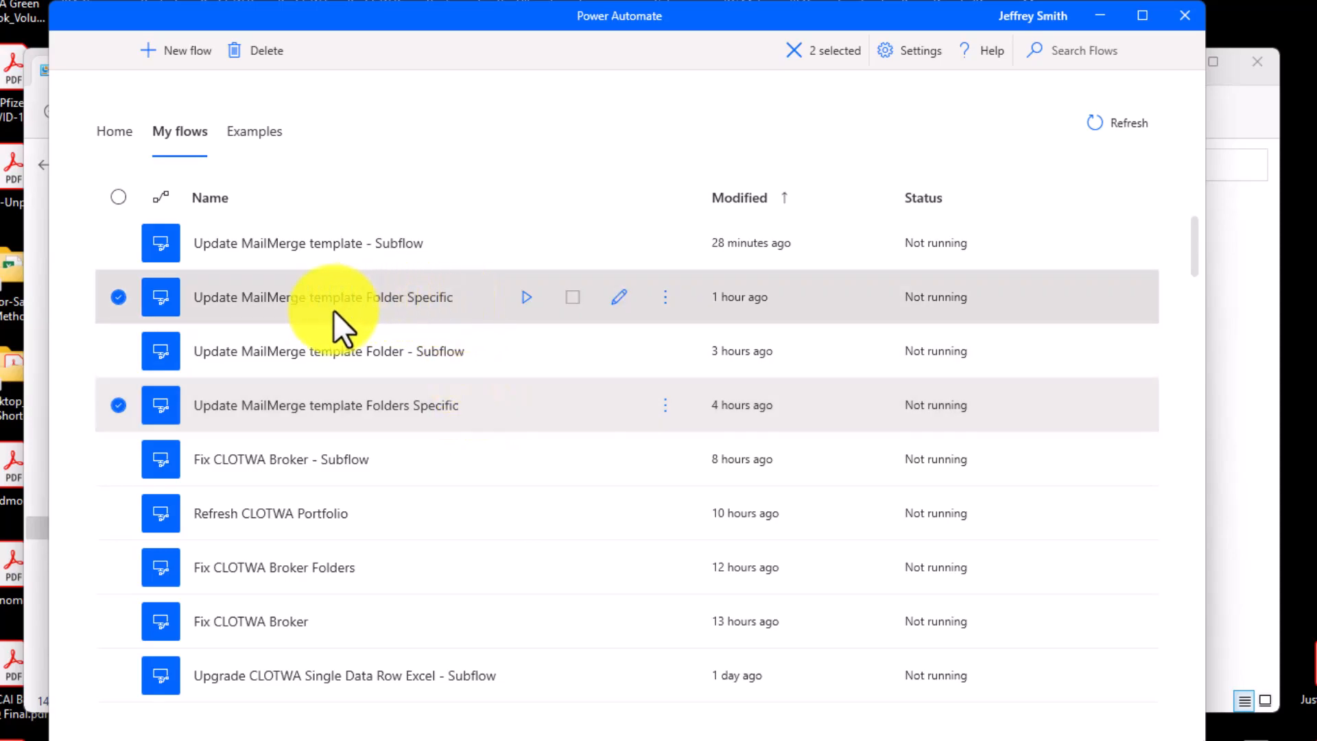
click(118, 297)
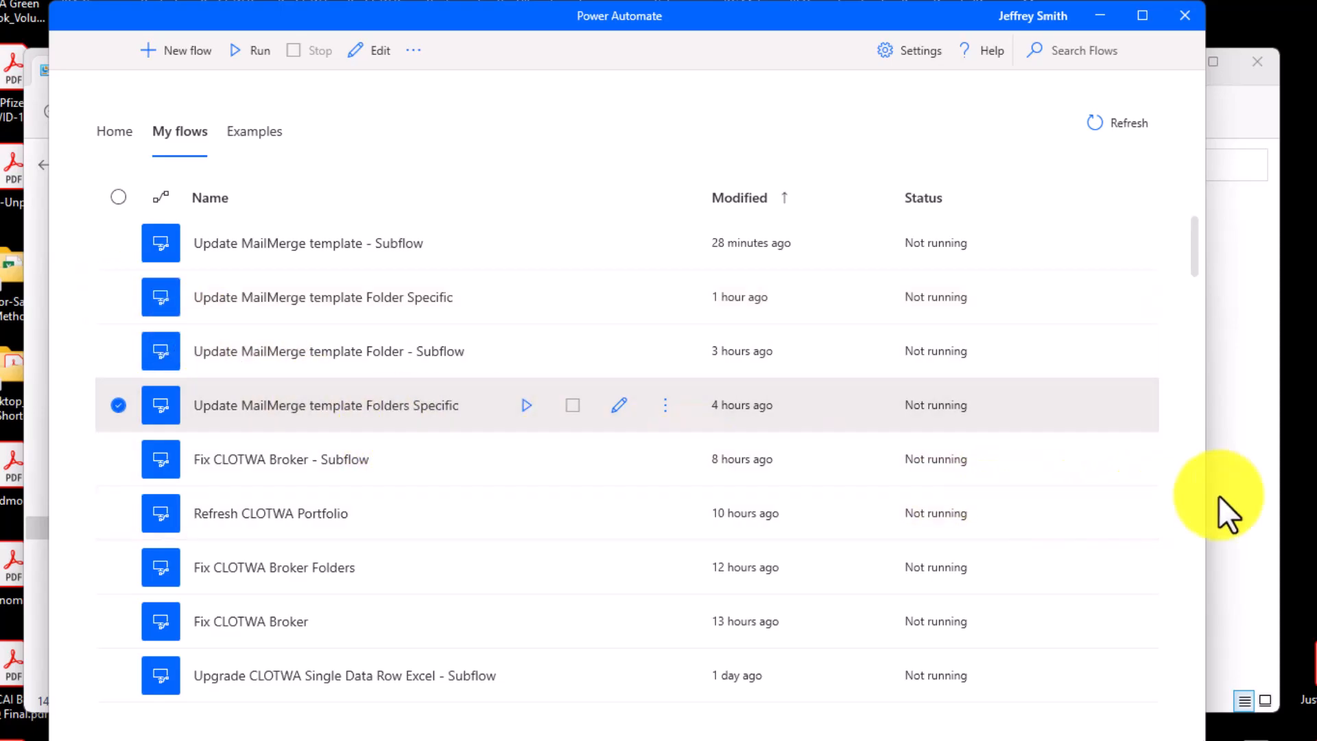
click(1254, 496)
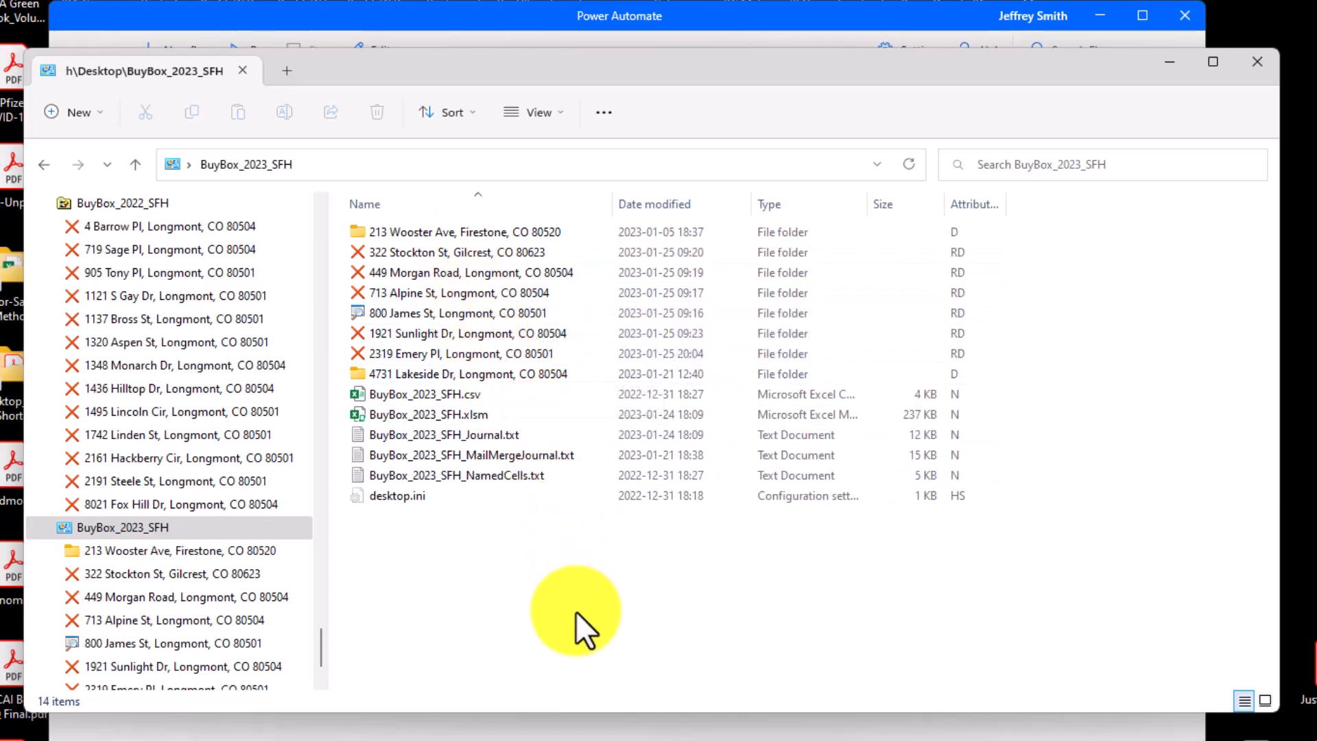
key(alt+Tab)
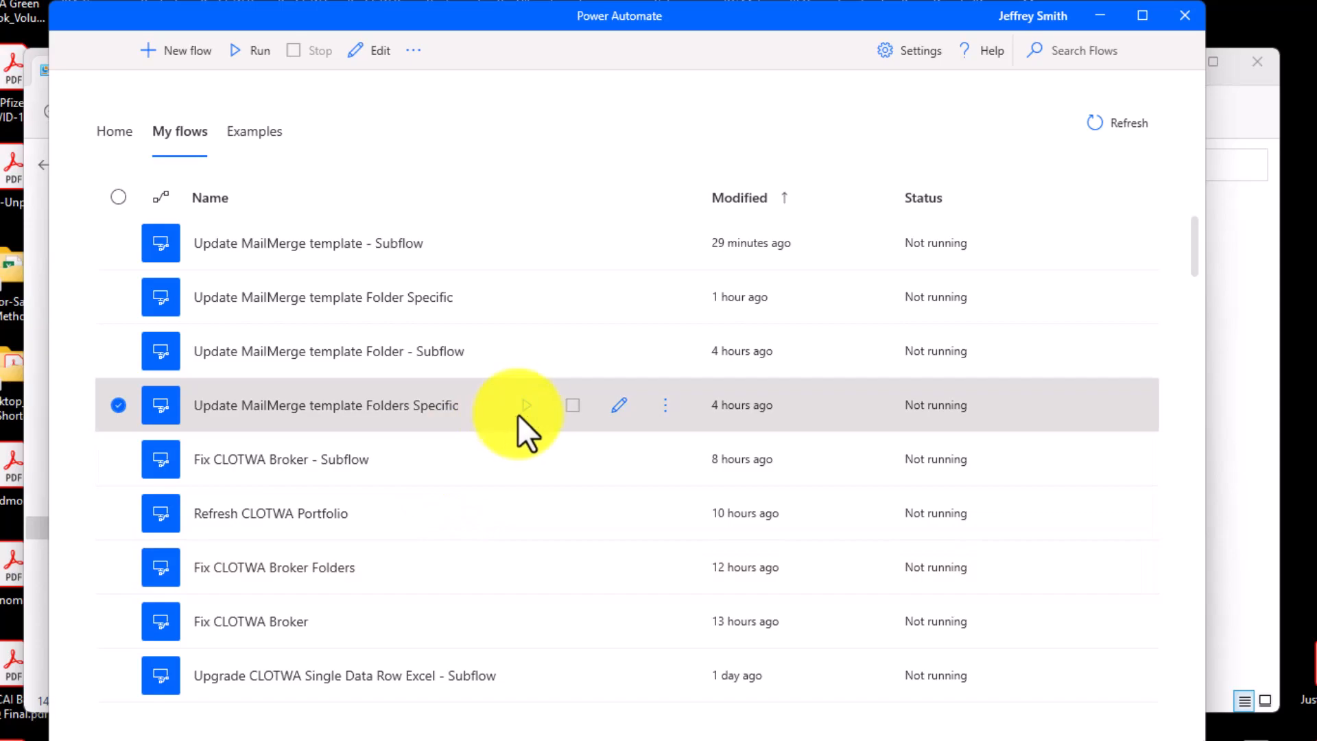
Run the Update MailMerge template Folders Specific flow and give it the BuyBox_2023_SFH folder path through the clipboard
click(524, 404)
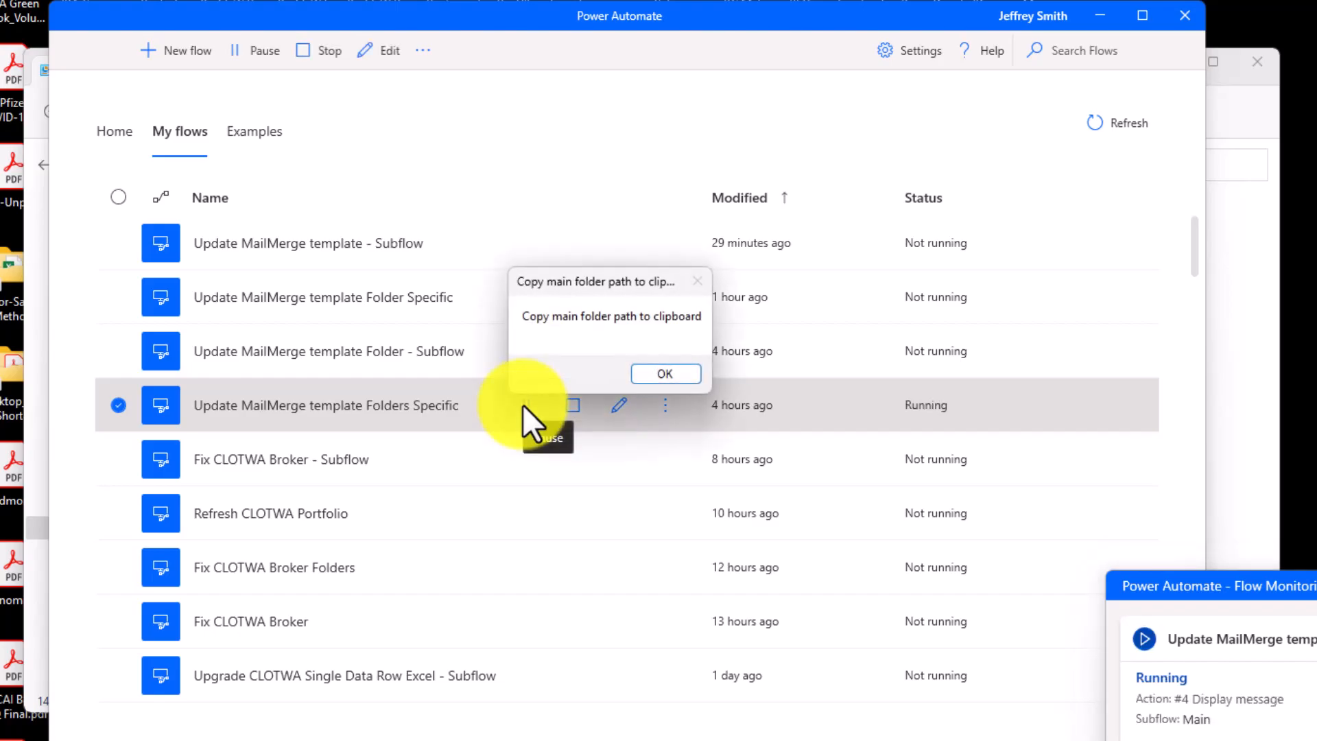
click(1249, 521)
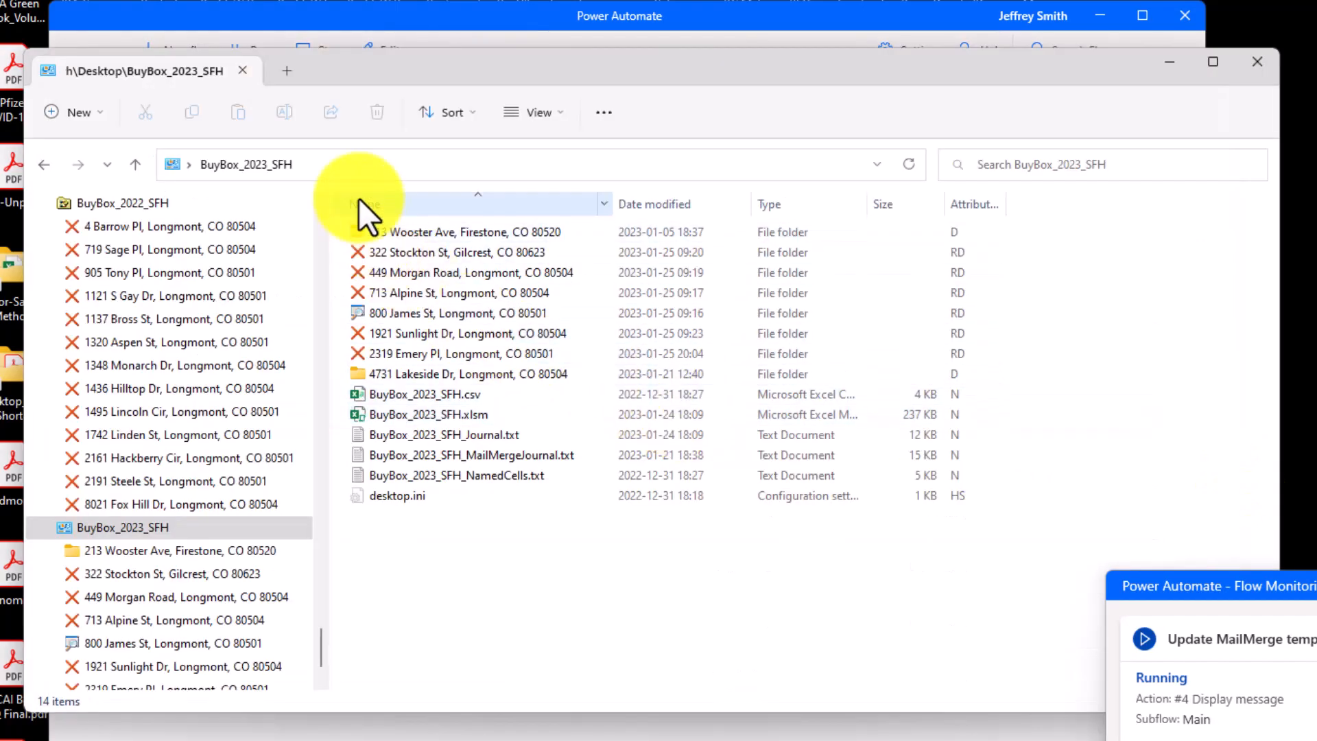
click(359, 171)
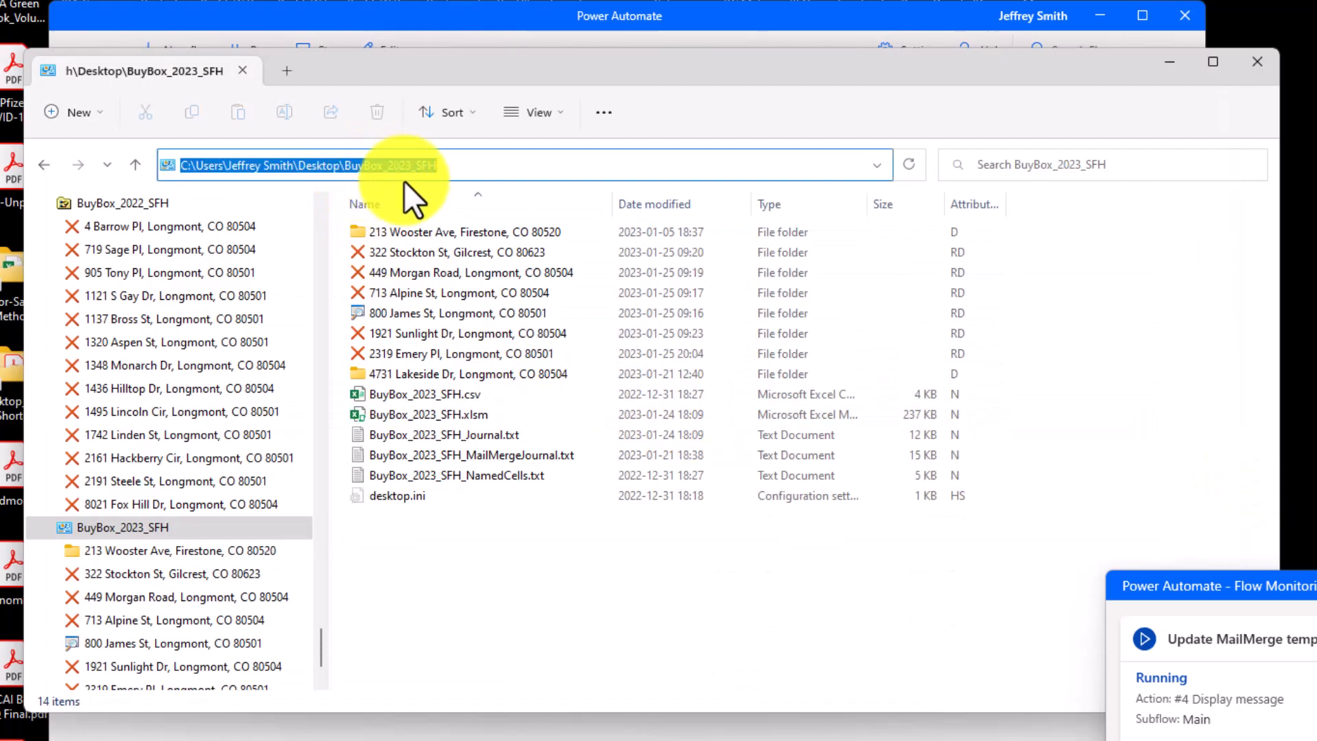
key(Escape)
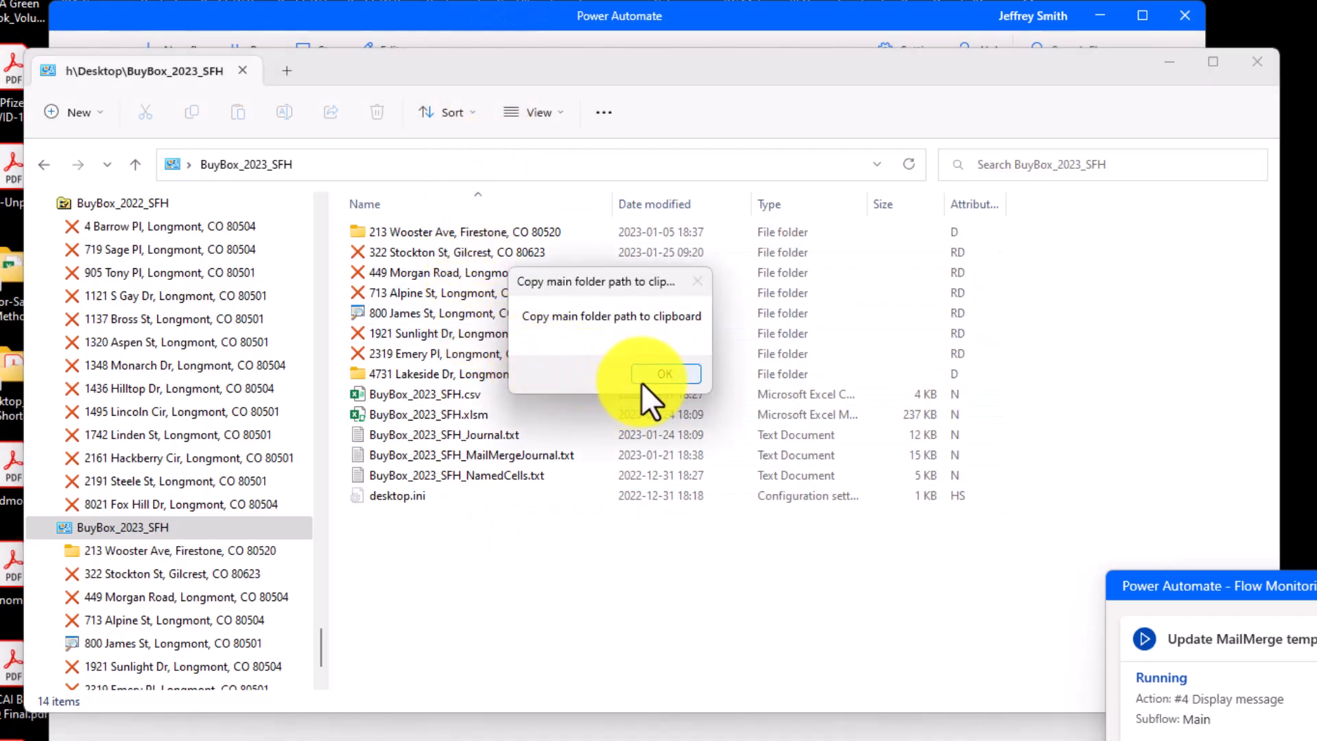
click(664, 374)
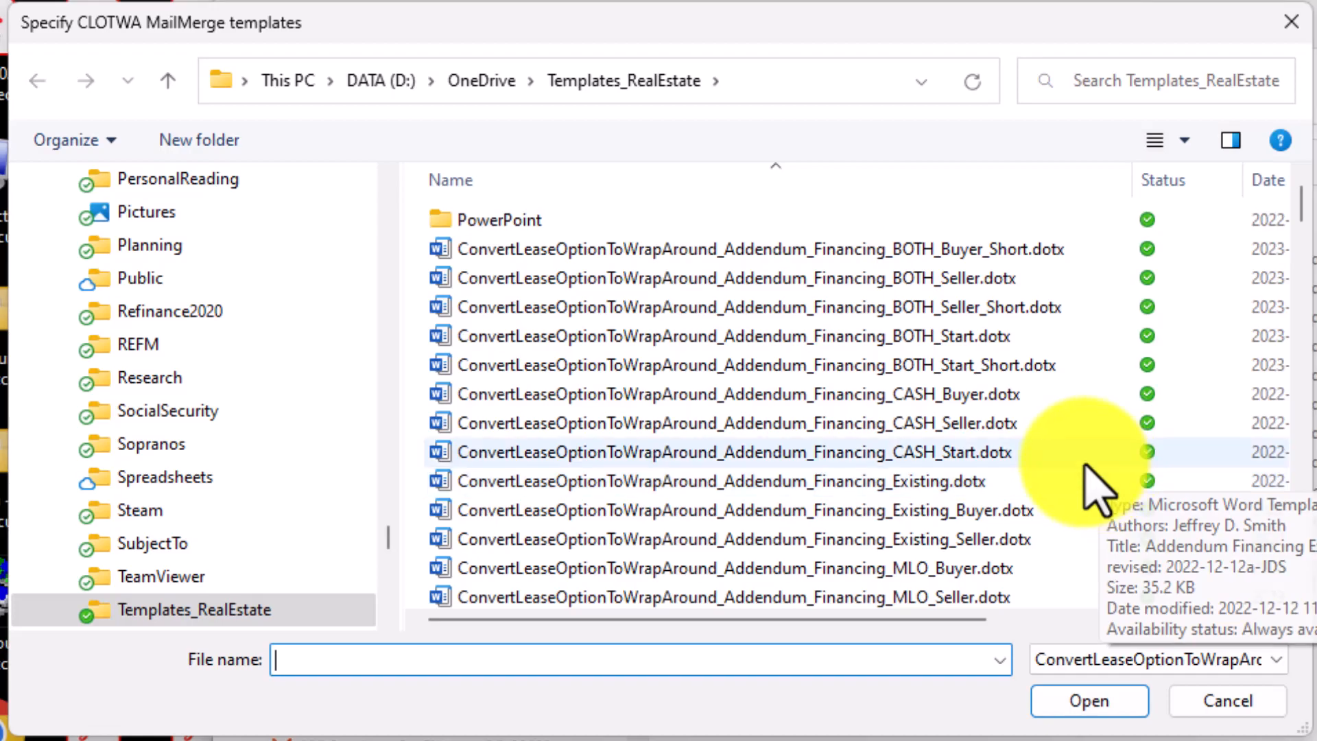
Select the ConvertLeaseOptionToWrapAround templates Letter_Of_Intent_WRAP.dotx and Letter_Of_Introduction.dotx together
scroll(1082, 474, down, 1)
scroll(1081, 463, down, 1)
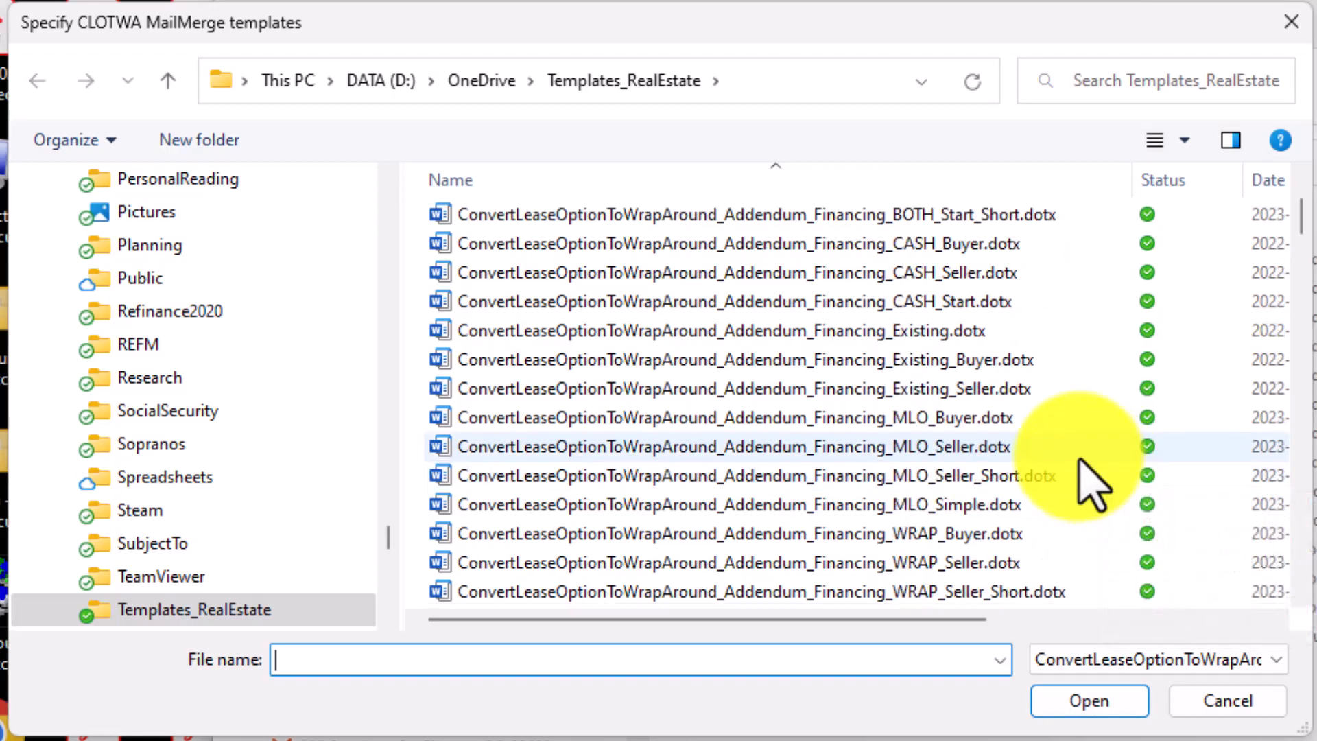
scroll(1090, 484, down, 1)
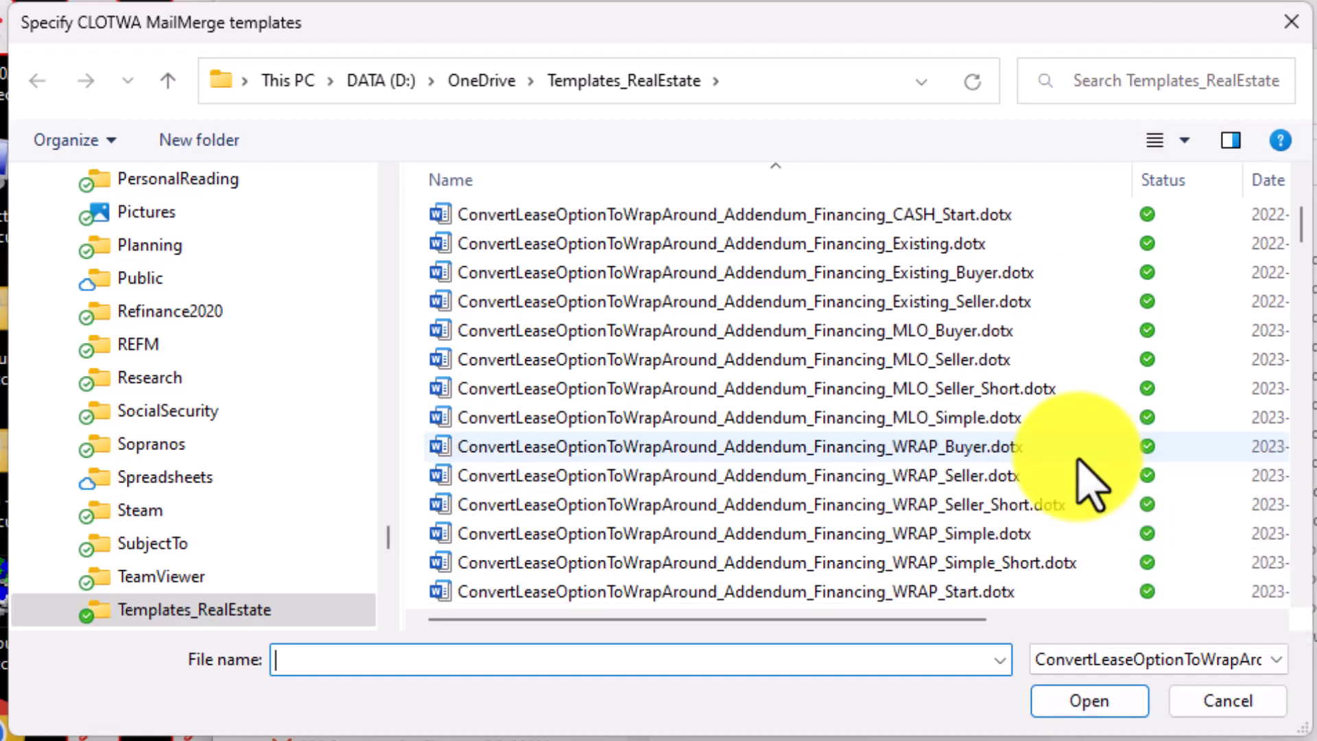
scroll(1090, 484, down, 1)
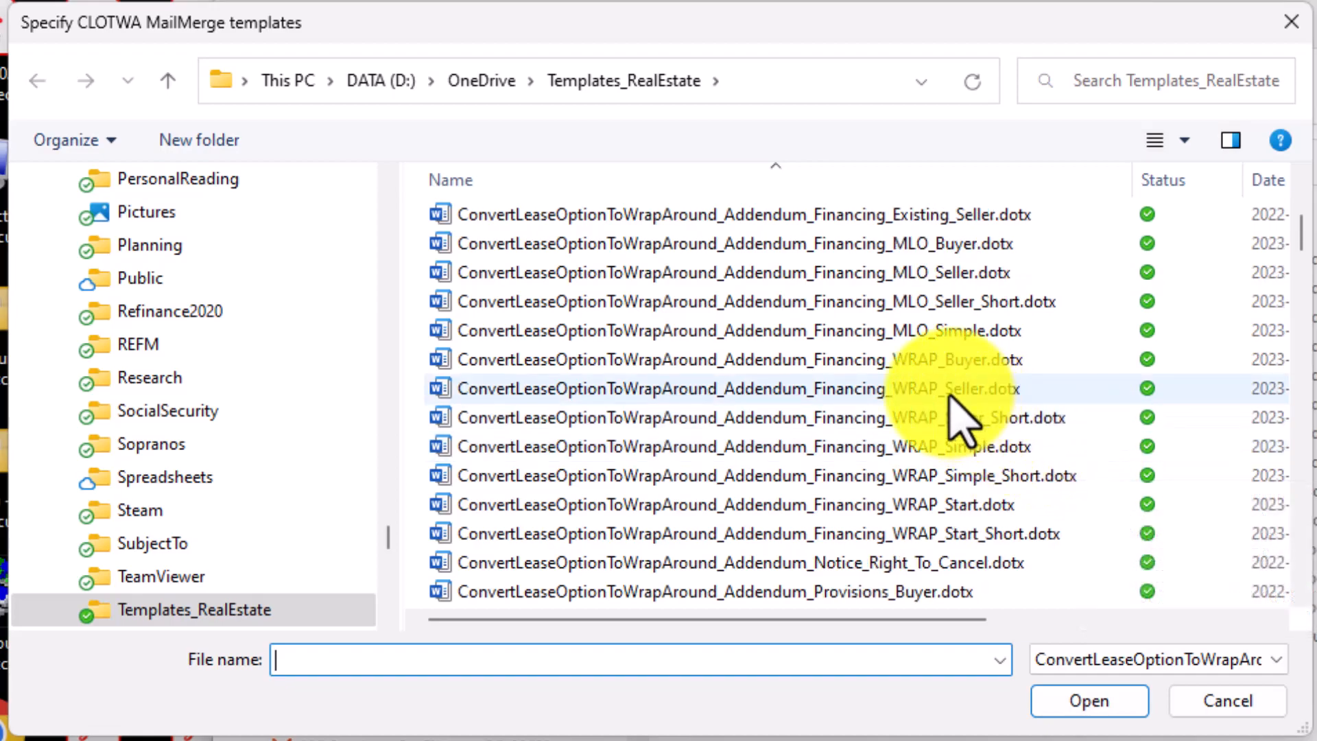
scroll(1053, 436, down, 1)
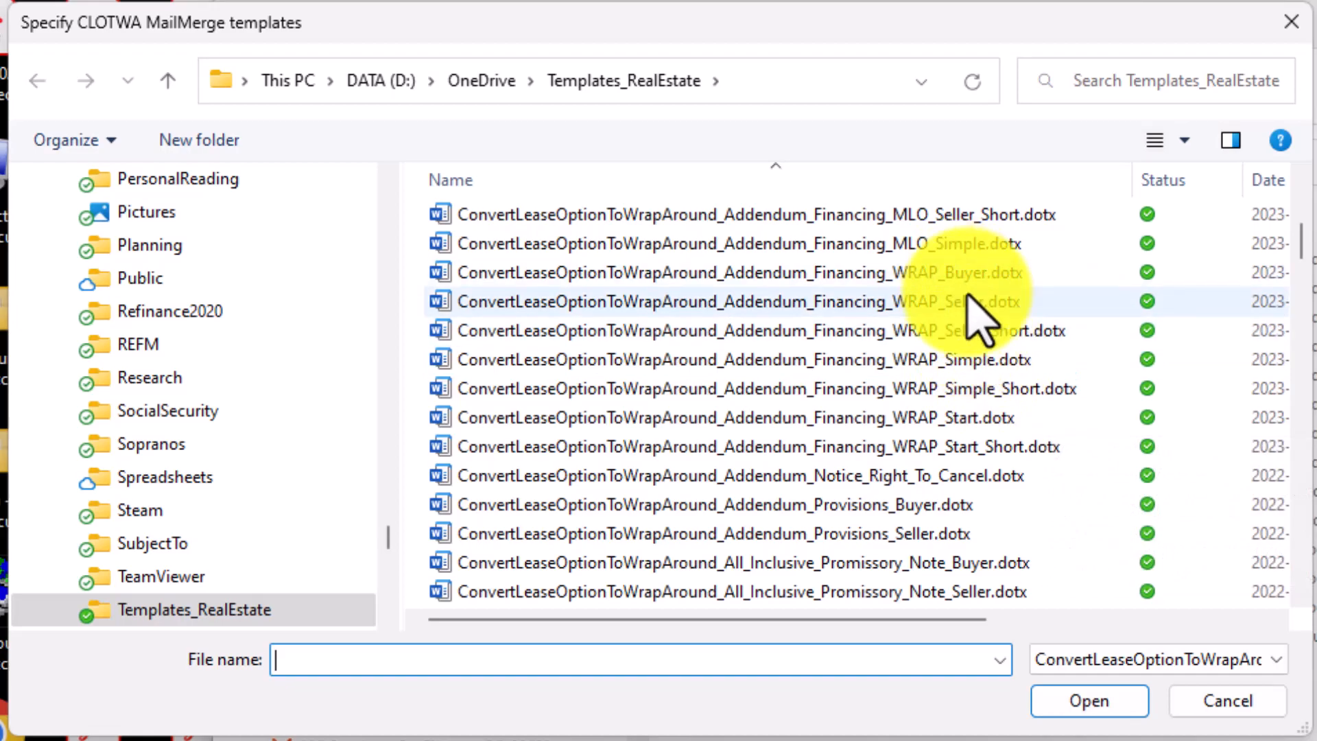
scroll(1036, 366, down, 4)
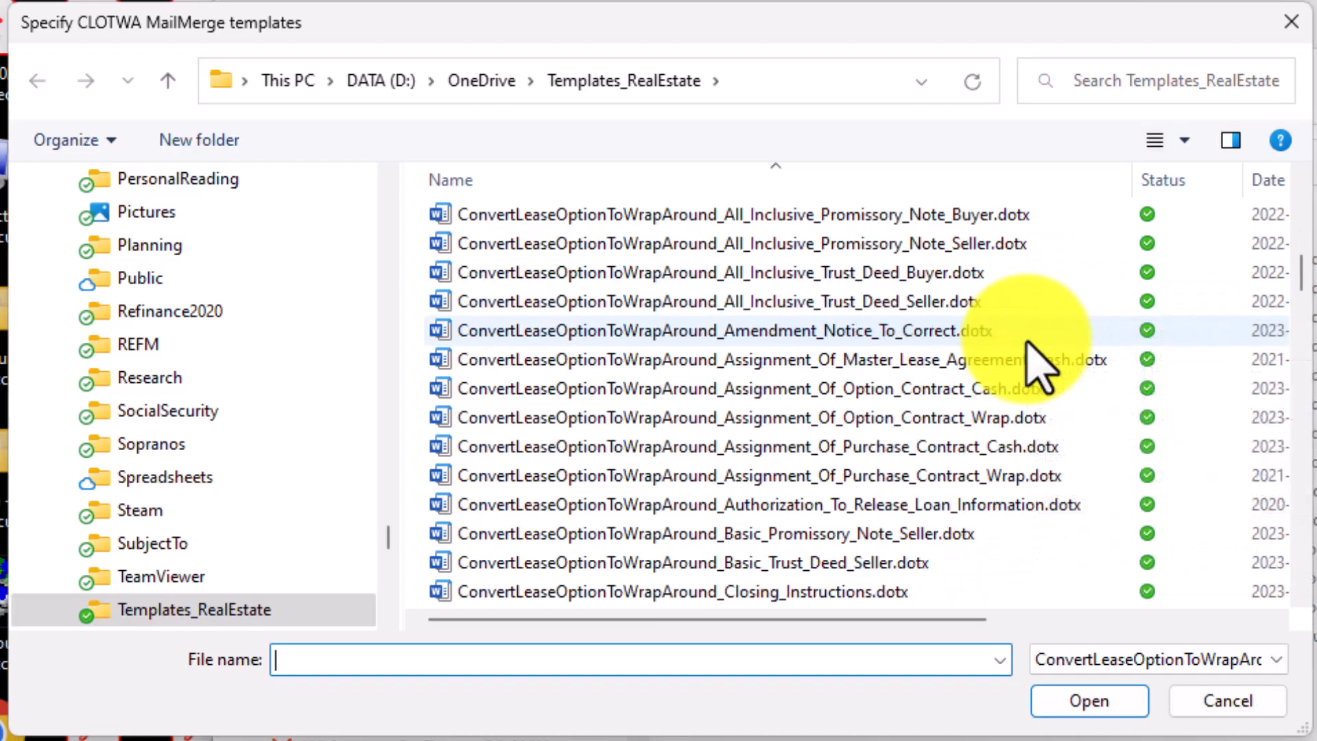
scroll(1039, 368, down, 2)
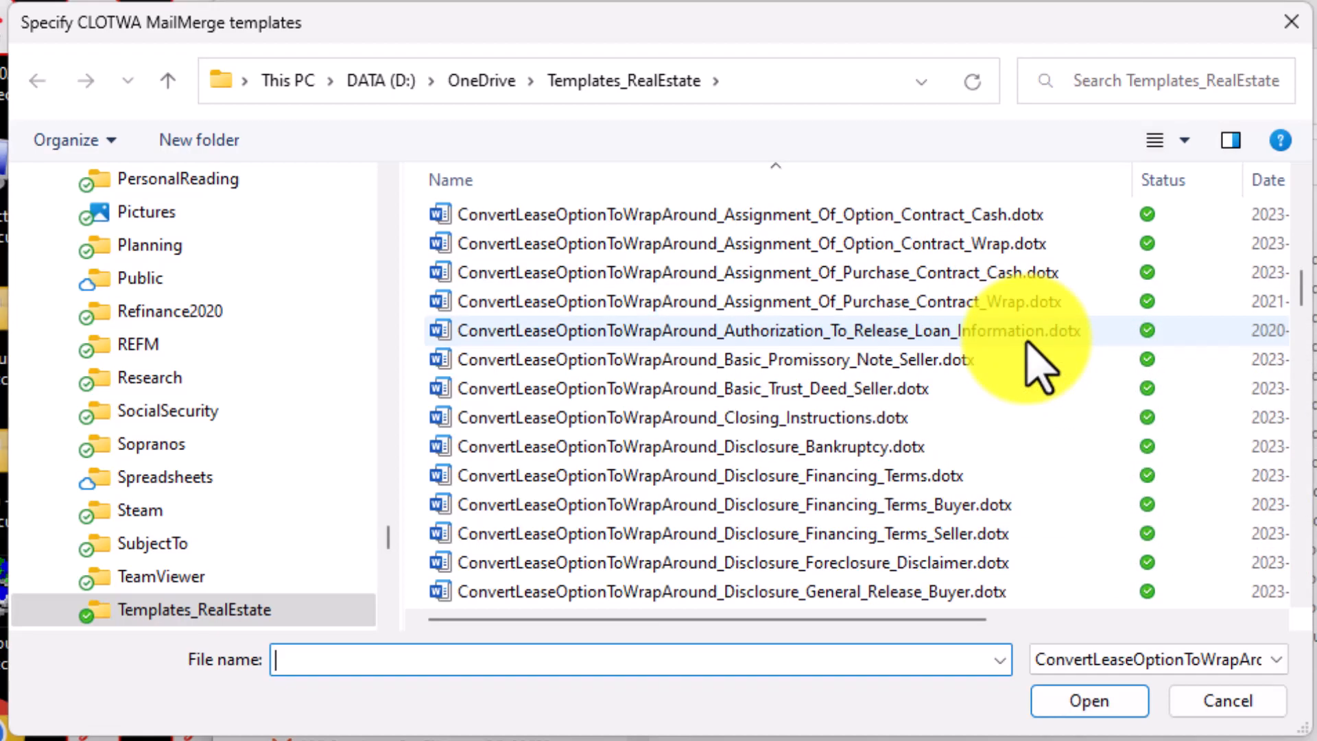
scroll(1039, 368, down, 2)
scroll(1039, 368, down, 7)
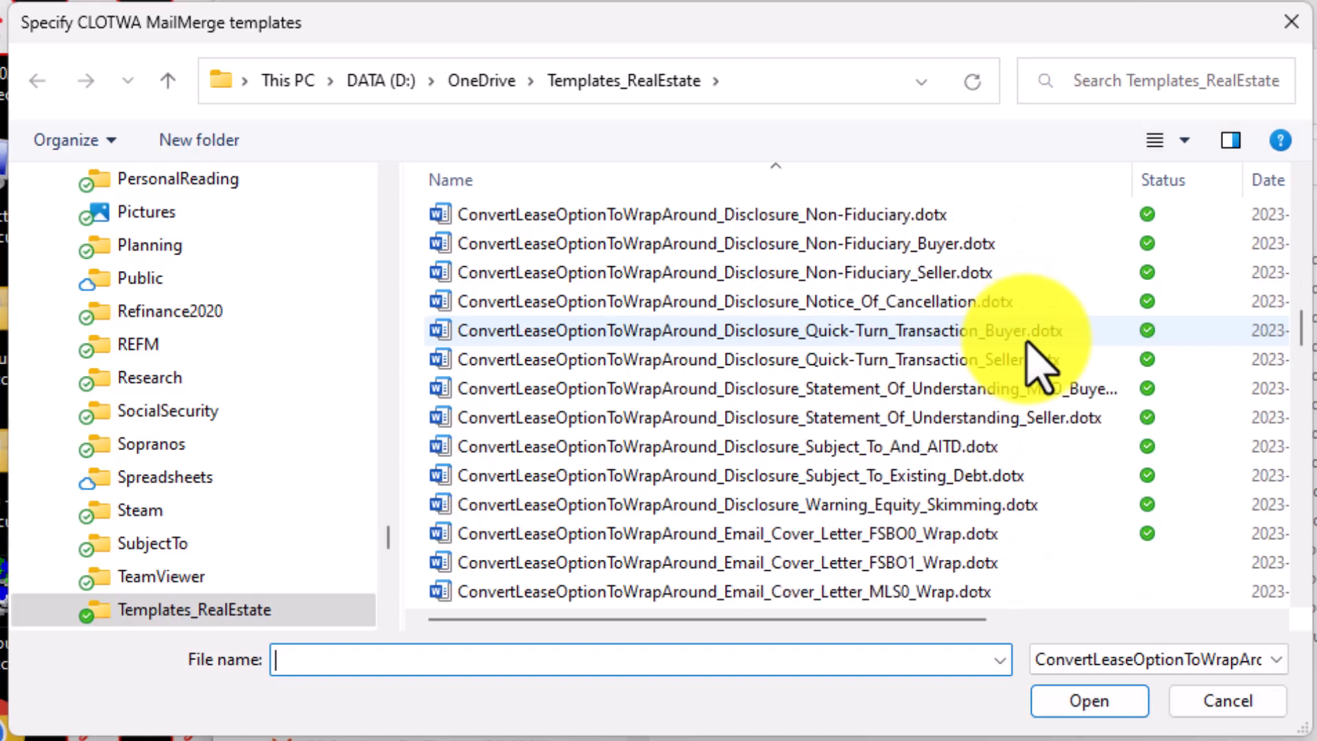
scroll(1039, 369, down, 4)
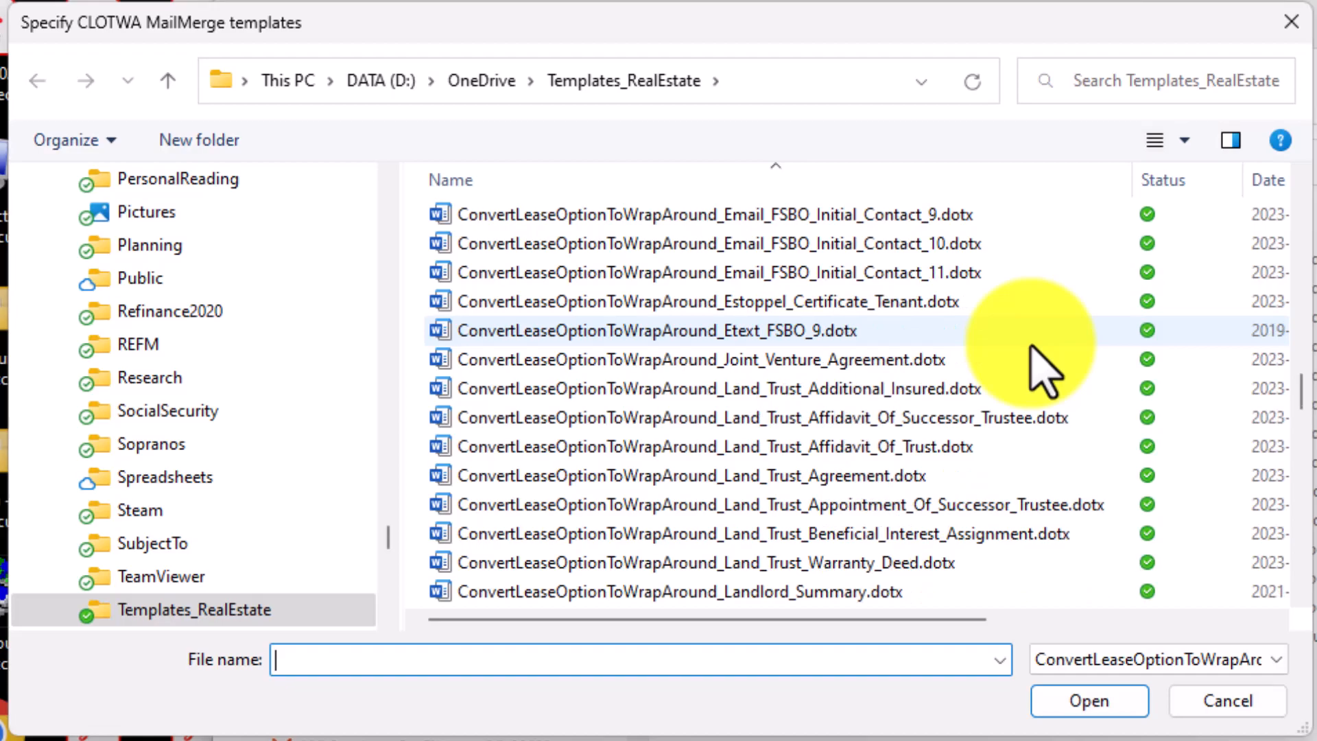
scroll(1043, 370, down, 1)
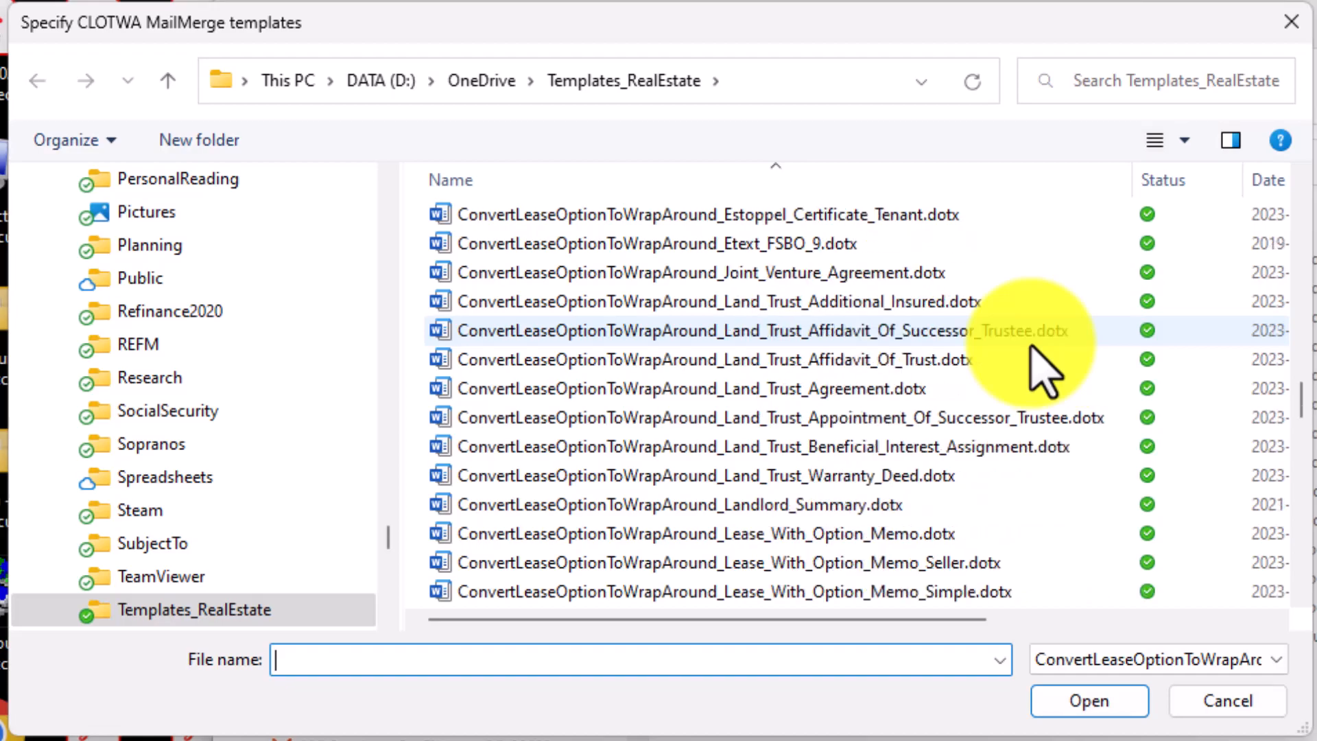
scroll(1044, 371, down, 1)
scroll(1043, 370, down, 1)
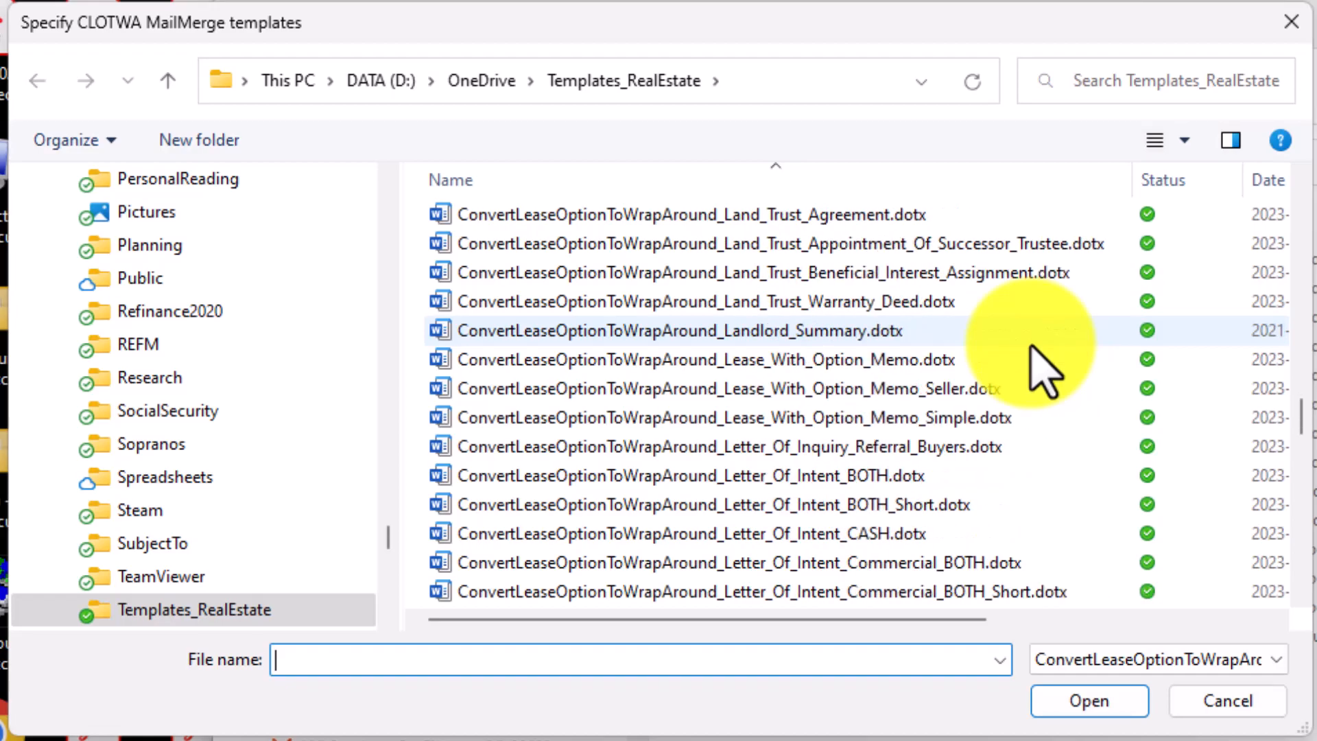
scroll(1043, 371, down, 1)
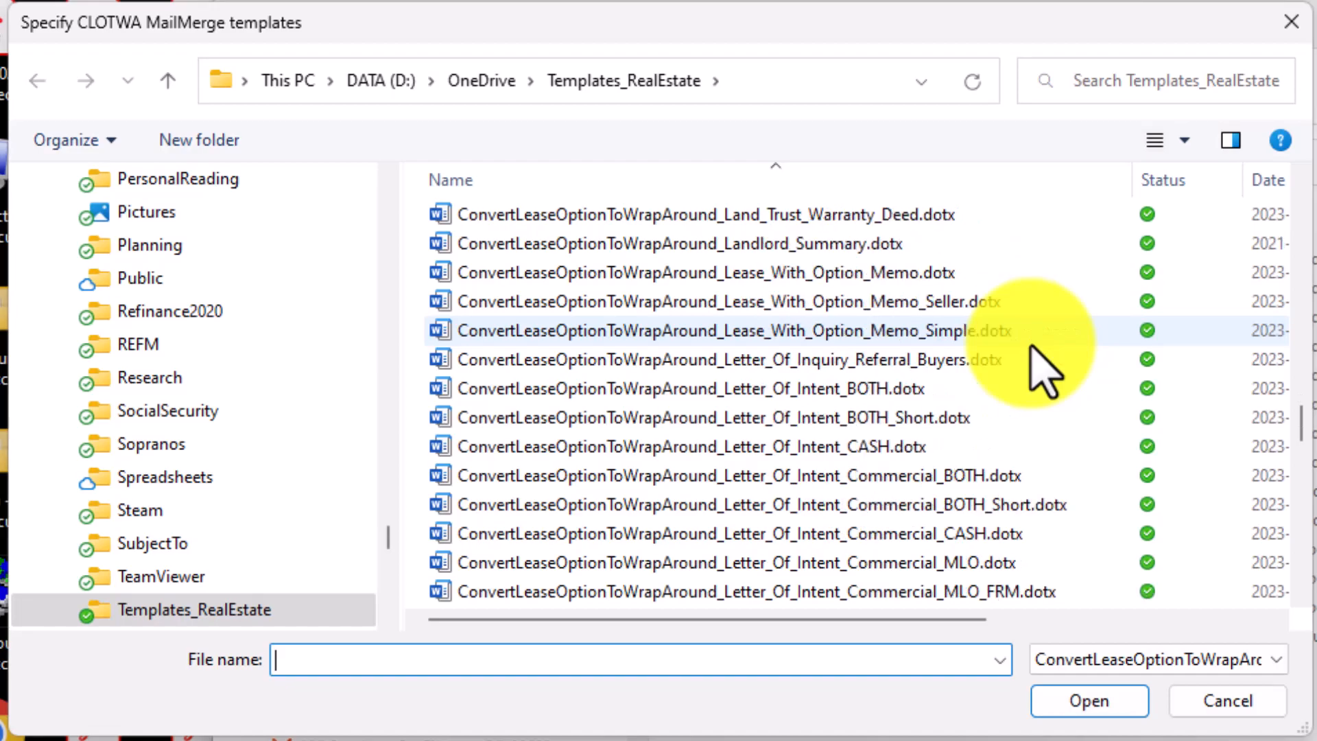
scroll(1043, 370, down, 1)
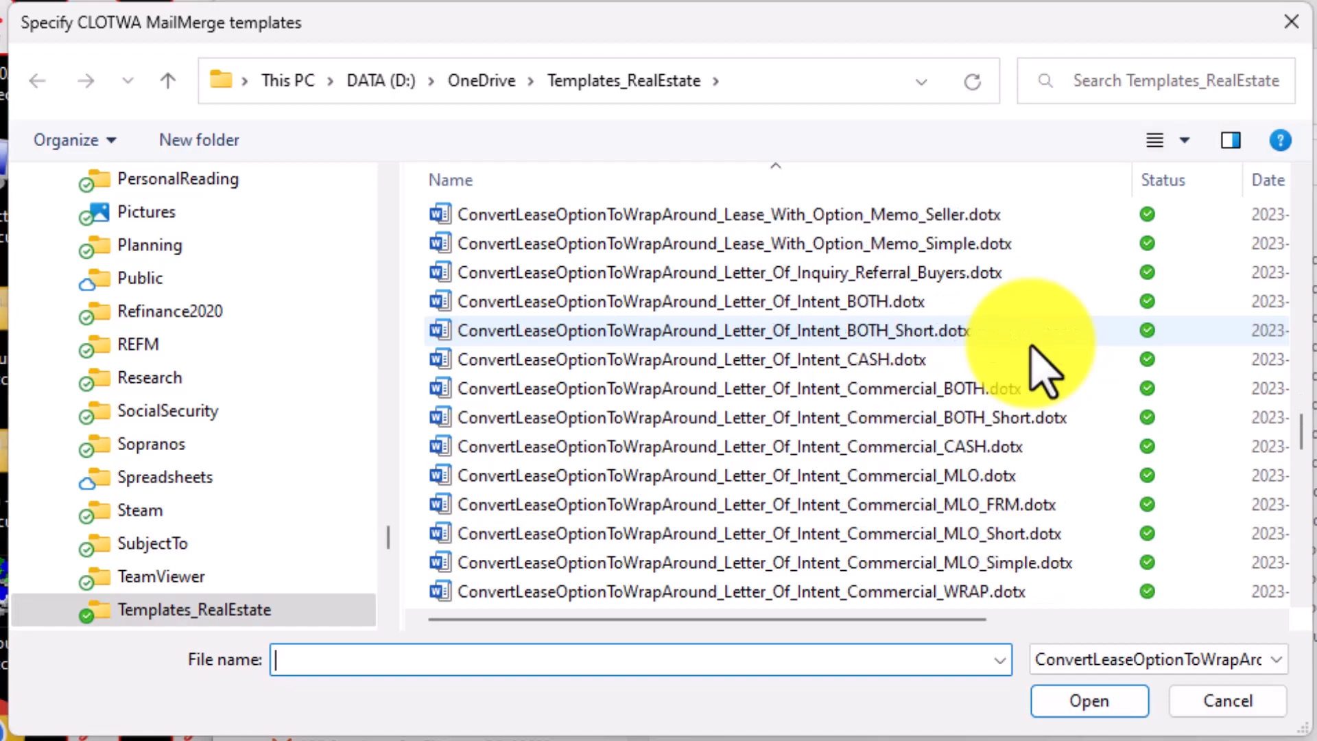
scroll(1043, 371, down, 2)
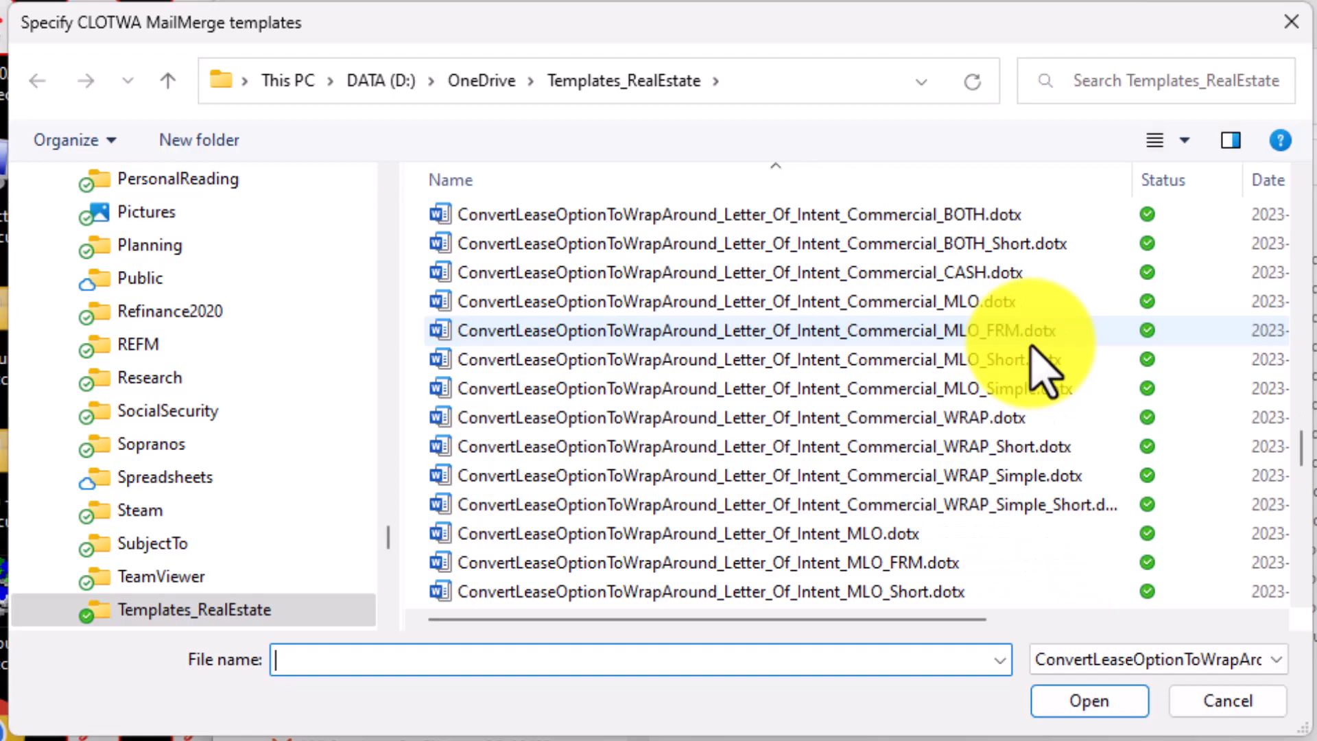
scroll(1043, 370, down, 3)
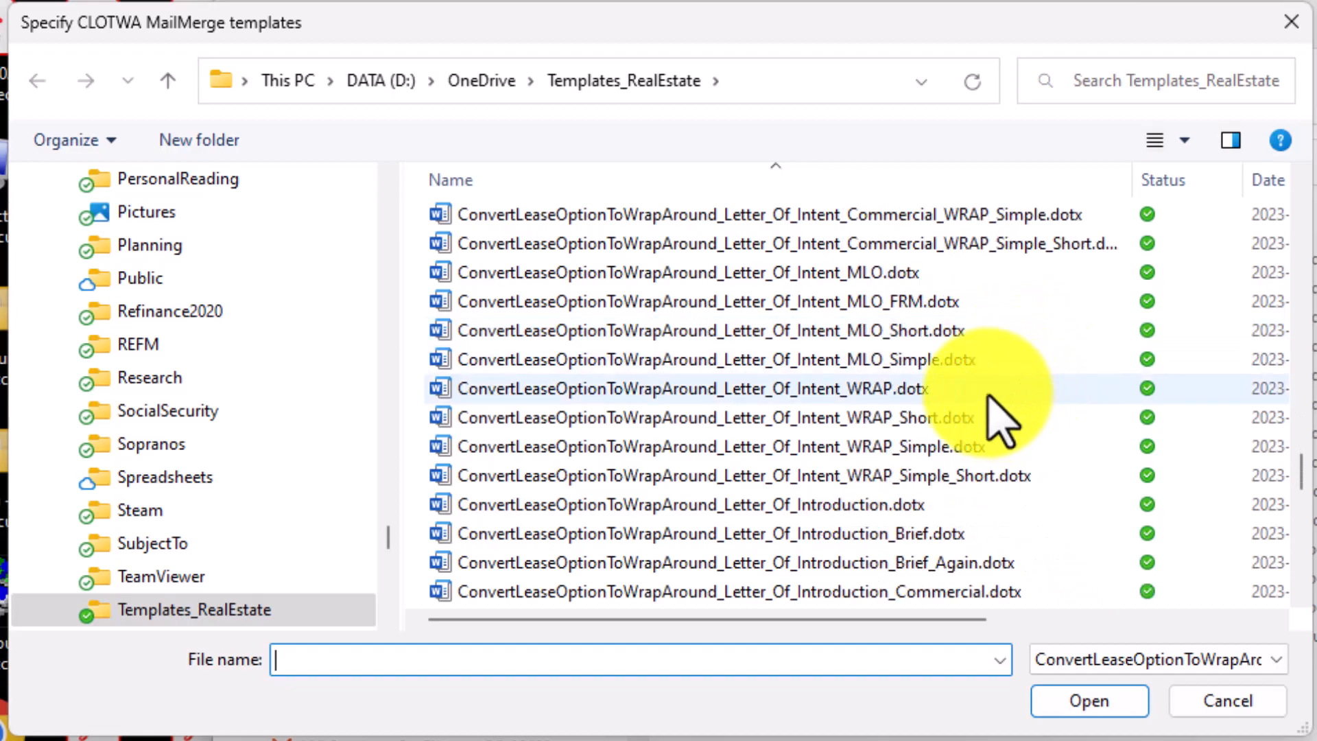
click(990, 395)
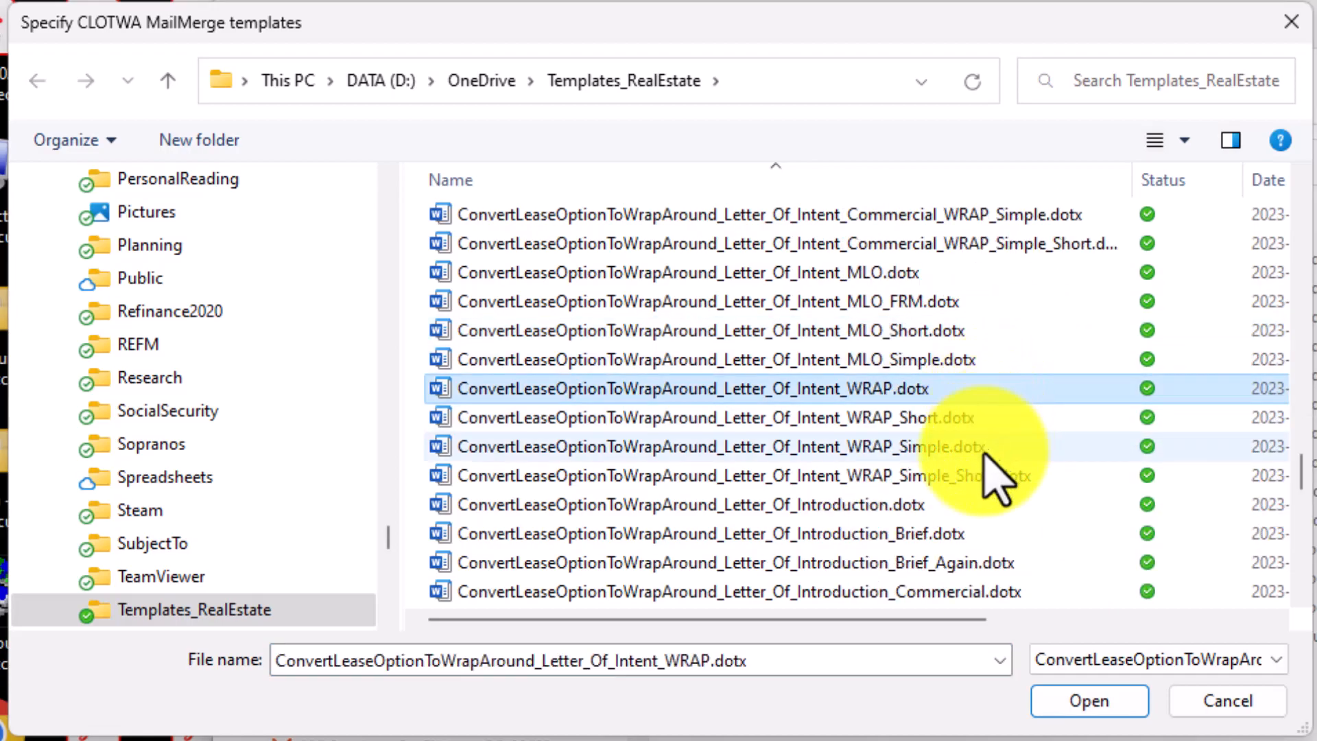
ctrl+click(954, 511)
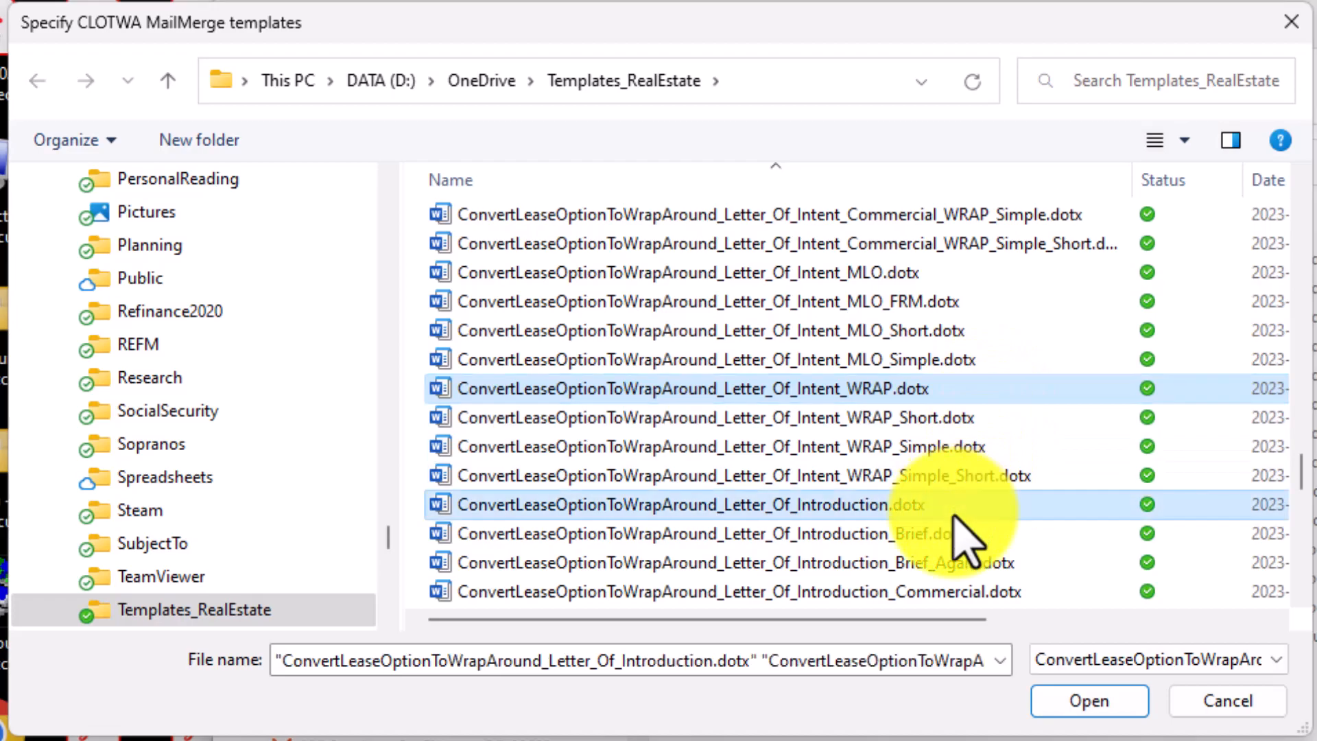
Add ConvertLeaseOptionToWrapAround_Email_Cover_Letter_FSBO1_Wrap.dotx to the selected templates and submit the selection to the flow
scroll(953, 520, up, 6)
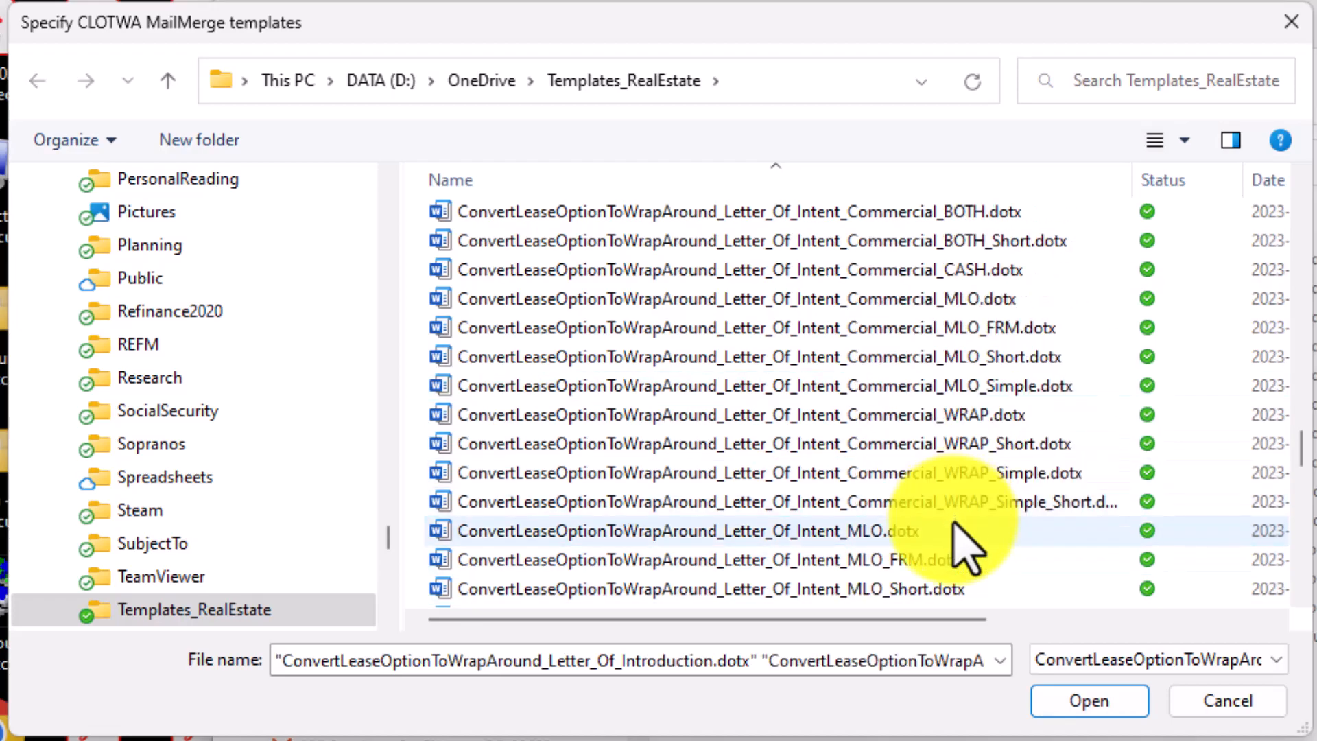
scroll(957, 526, up, 4)
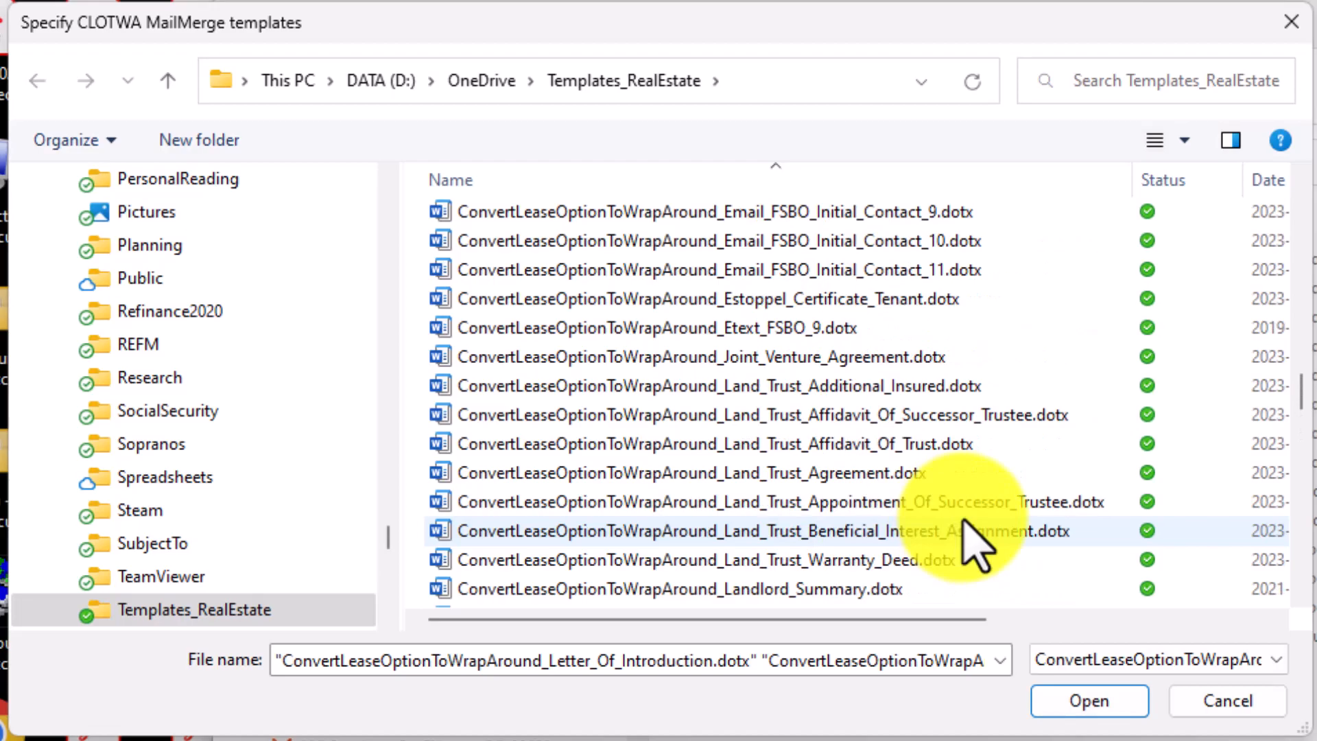
scroll(965, 525, up, 3)
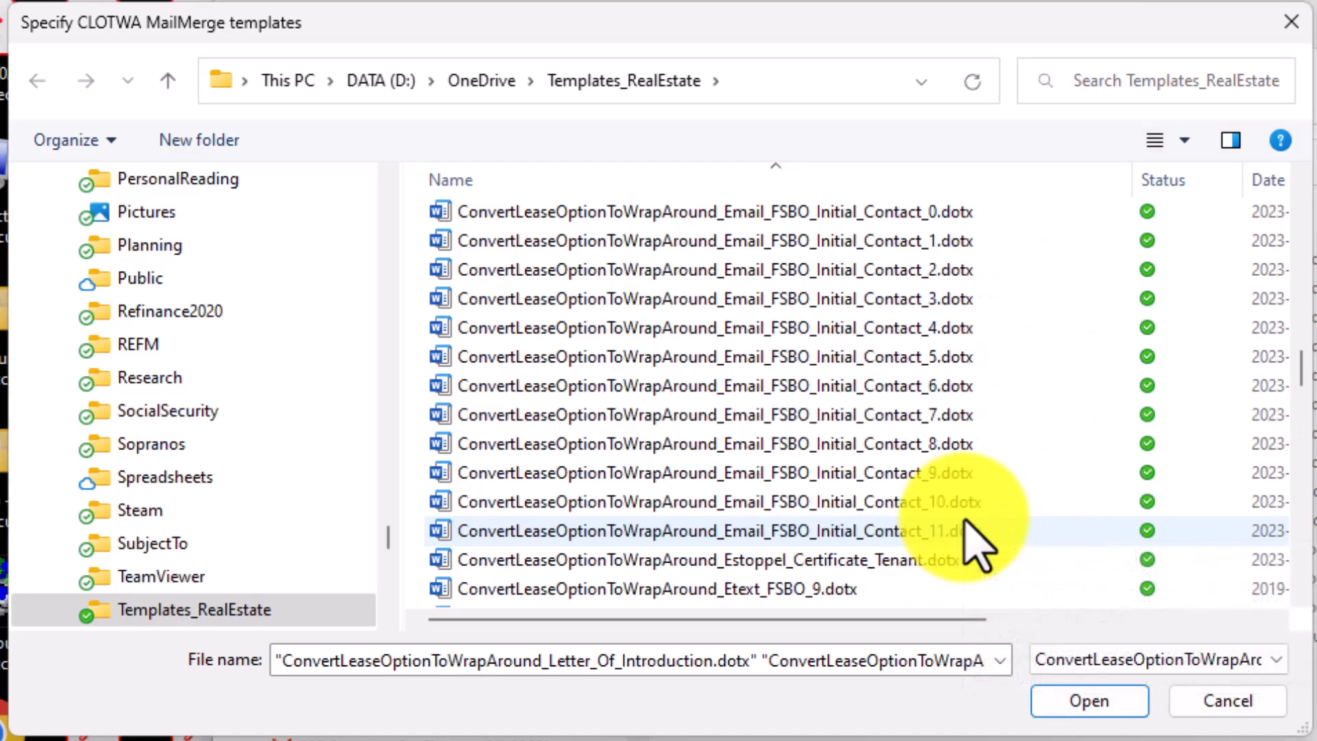
scroll(972, 542, up, 3)
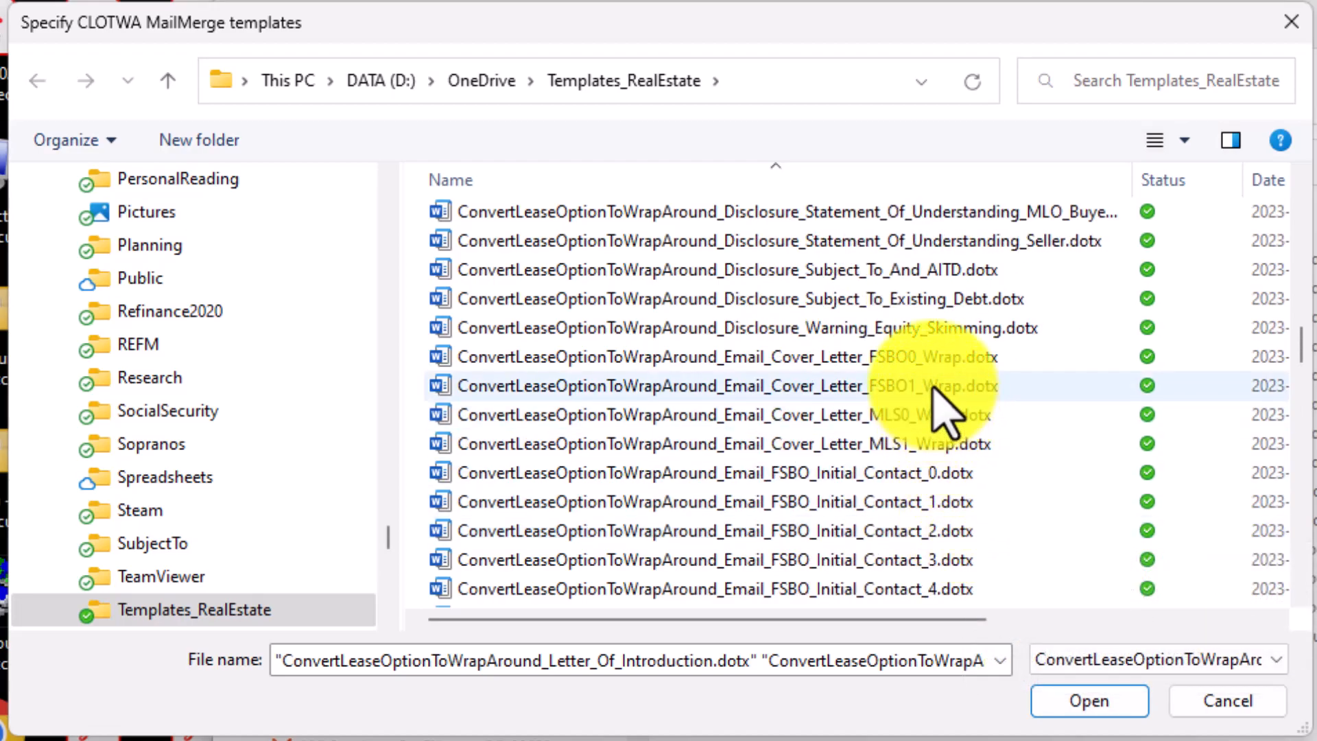
ctrl+click(934, 388)
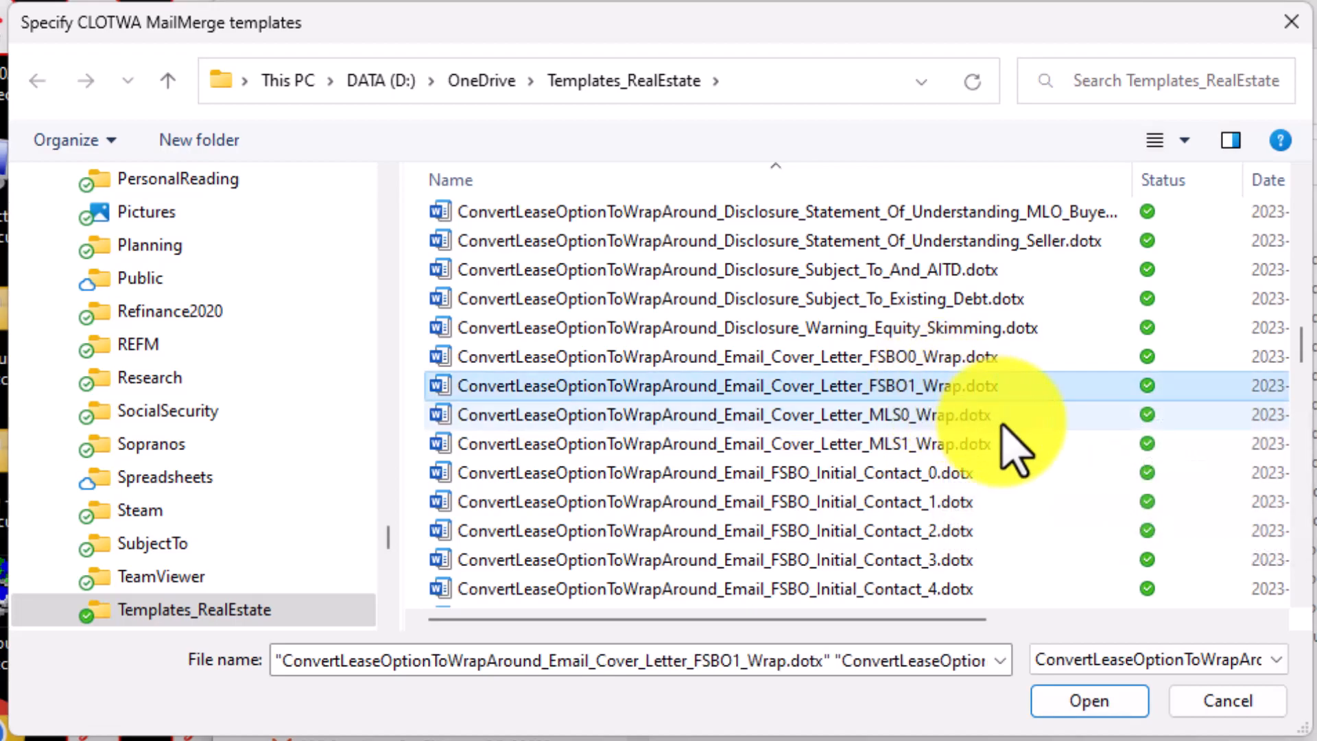
scroll(988, 425, up, 3)
scroll(1008, 445, up, 4)
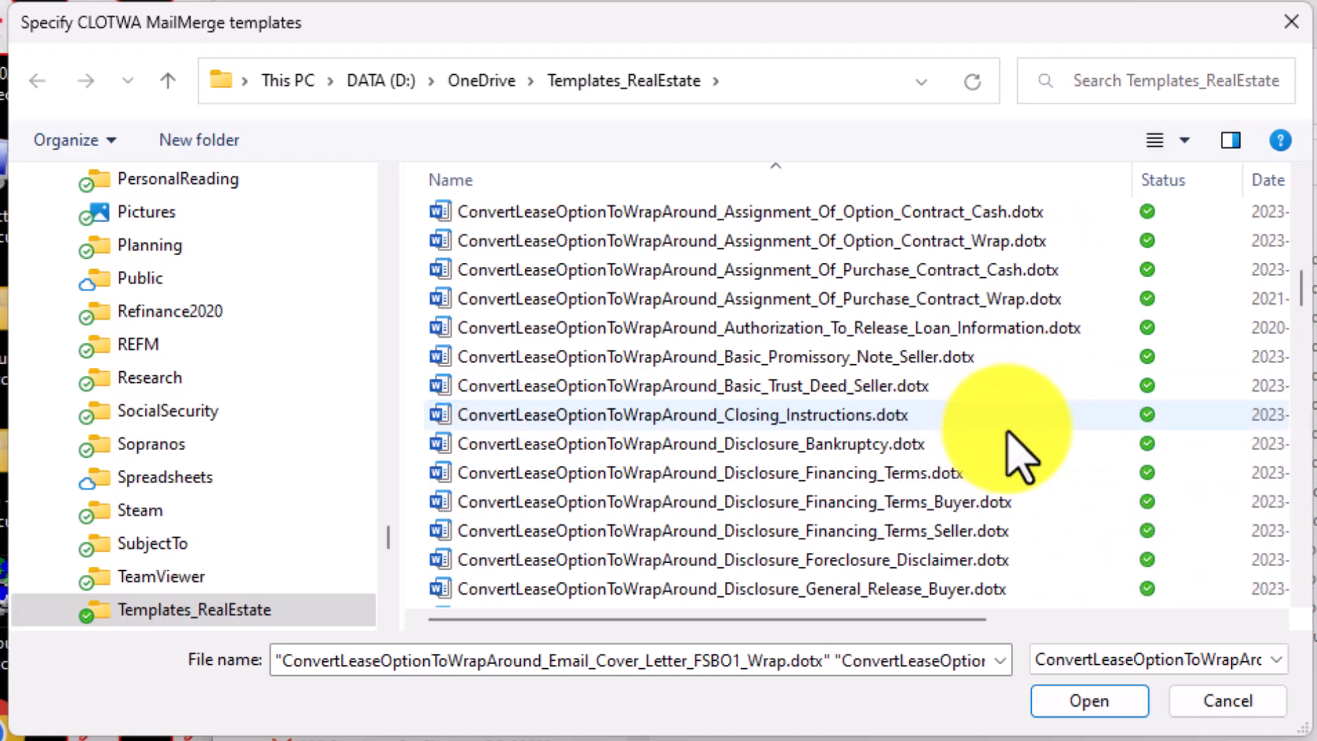
click(1104, 702)
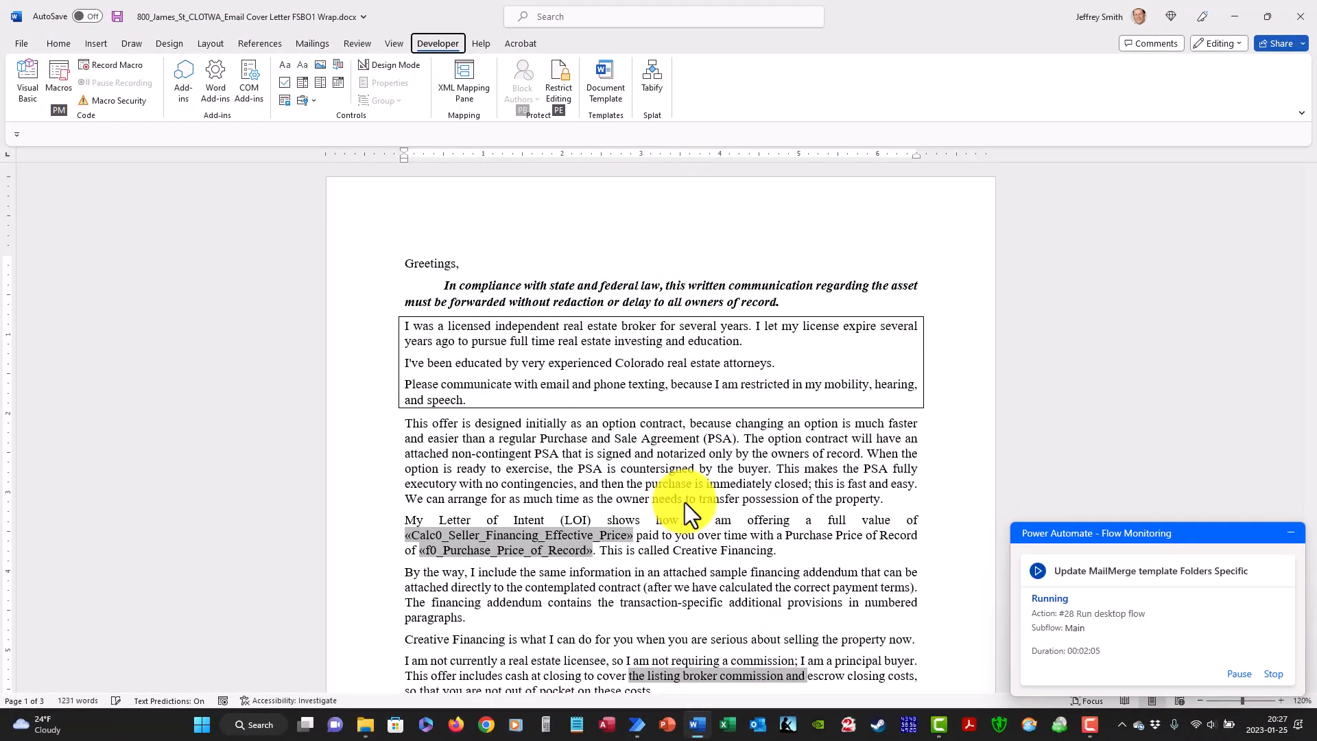
Run the JoinAllAsPDF macro on the Email Cover Letter FSBO1 Wrap document
key(m)
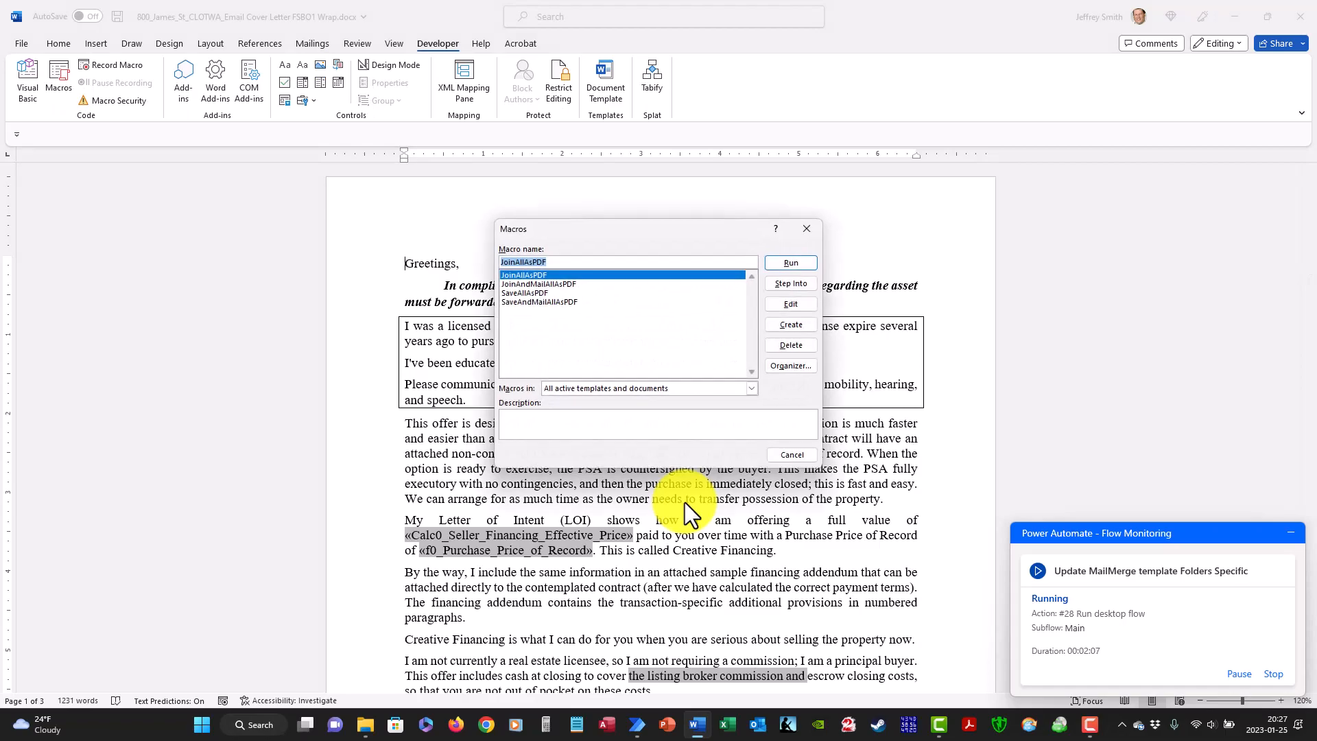
text(JoinAllAsPDF)
key(Return)
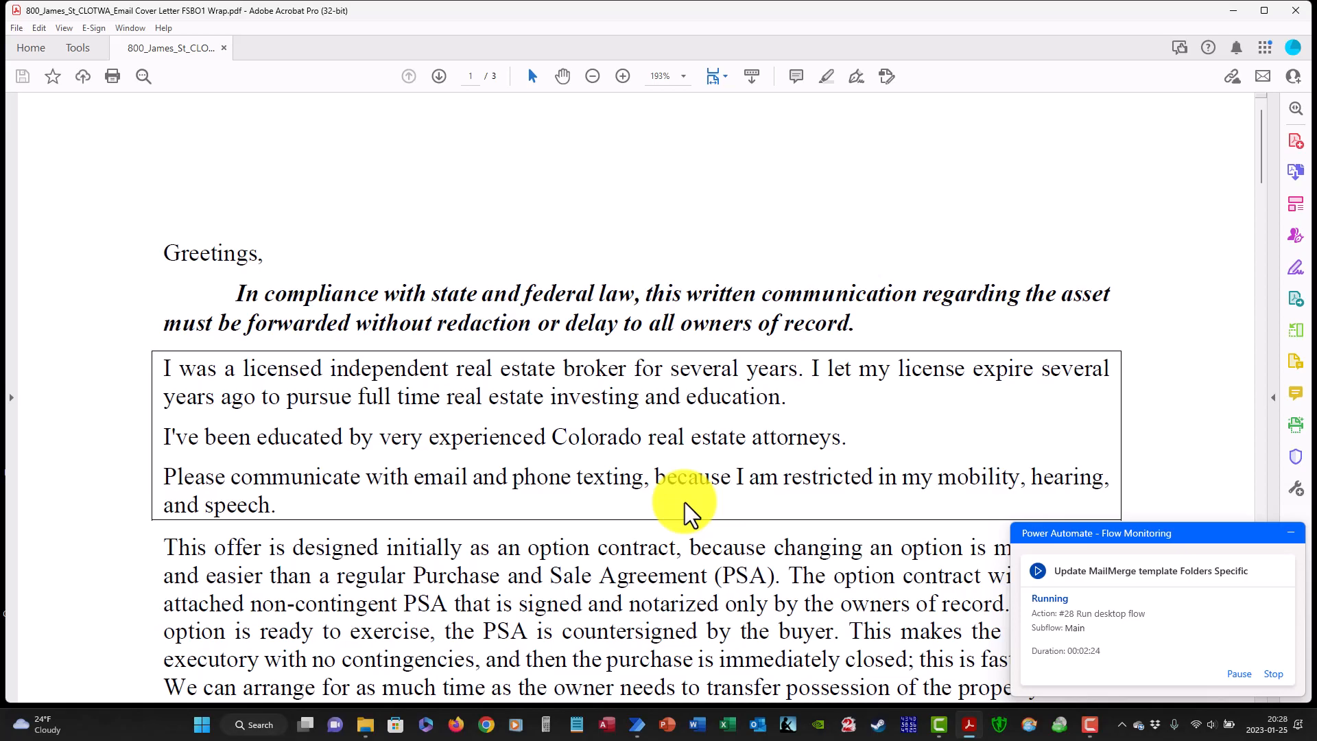
Set the Email Cover Letter FSBO1 Wrap PDF's initial view to Single Page layout, Fit Page magnification and window centered on screen
key(ctrl+d)
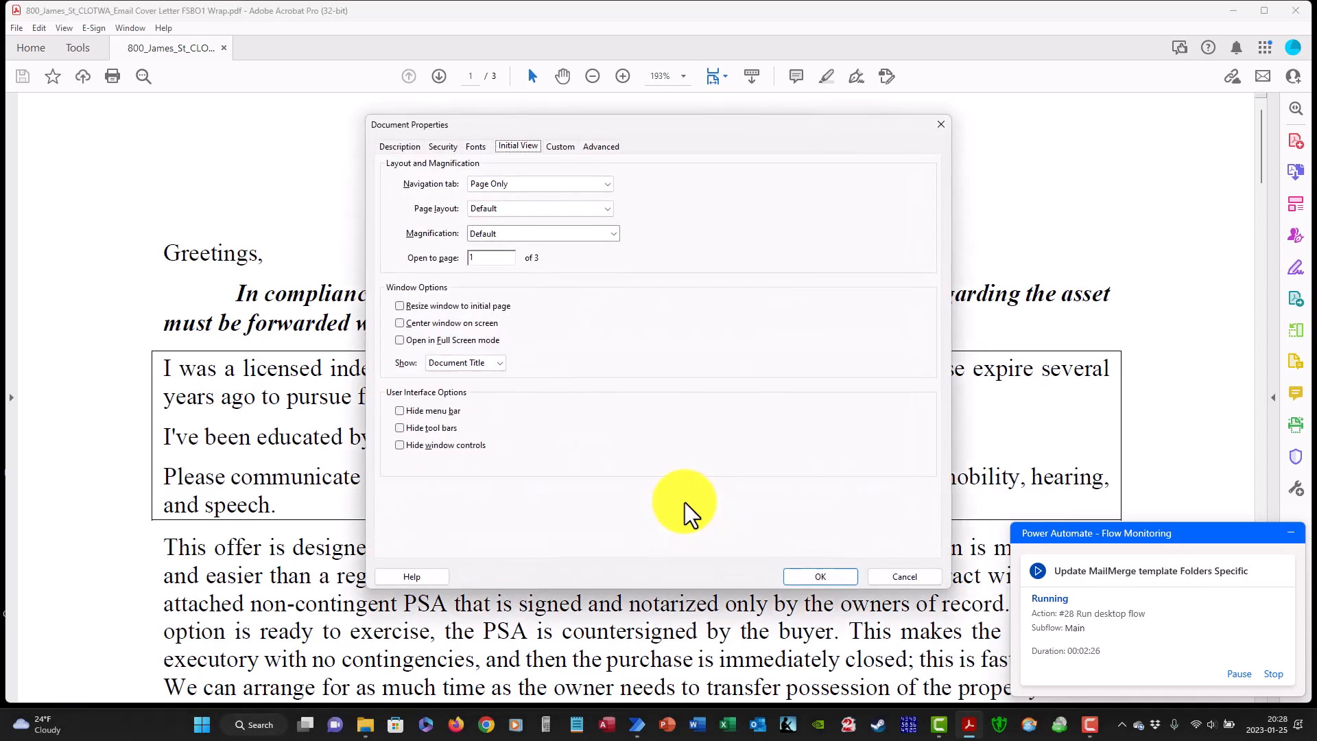
key(alt+l)
key(Down)
key(alt+m)
text(Fit Page)
key(alt+c)
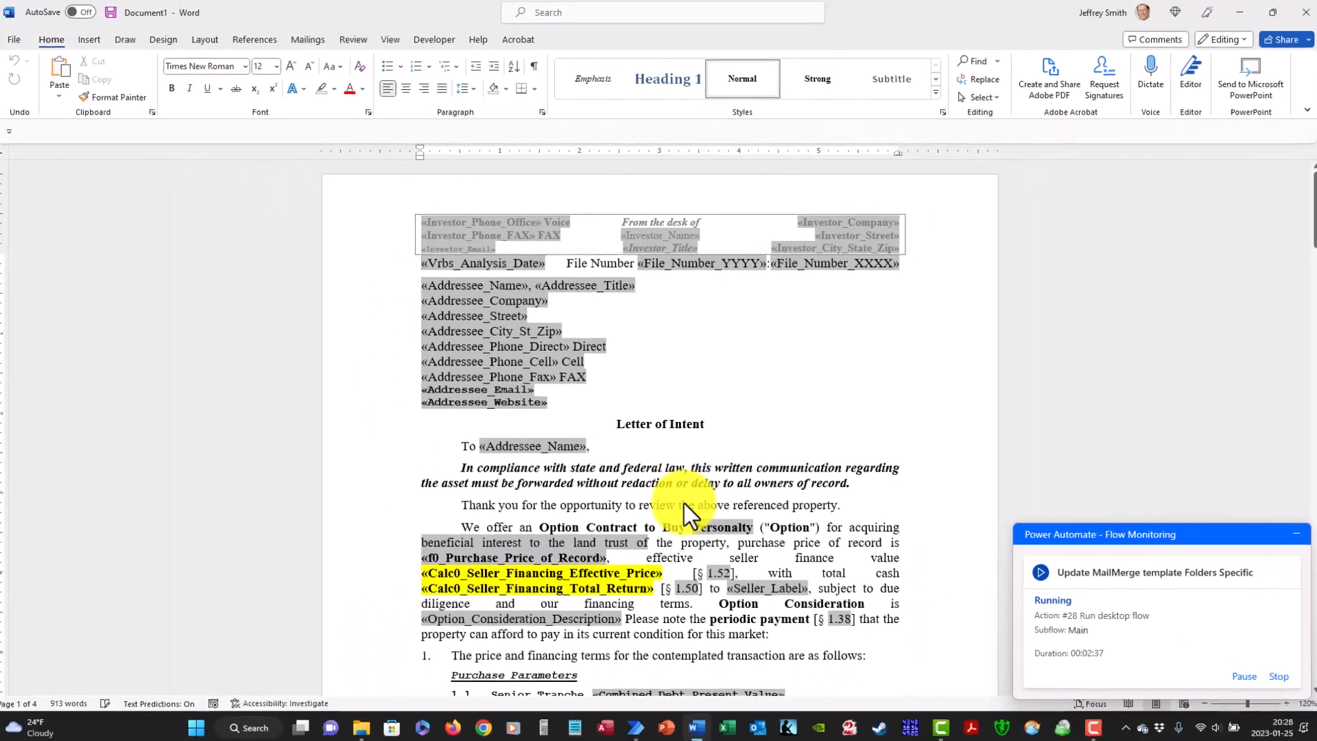
key(alt+space)
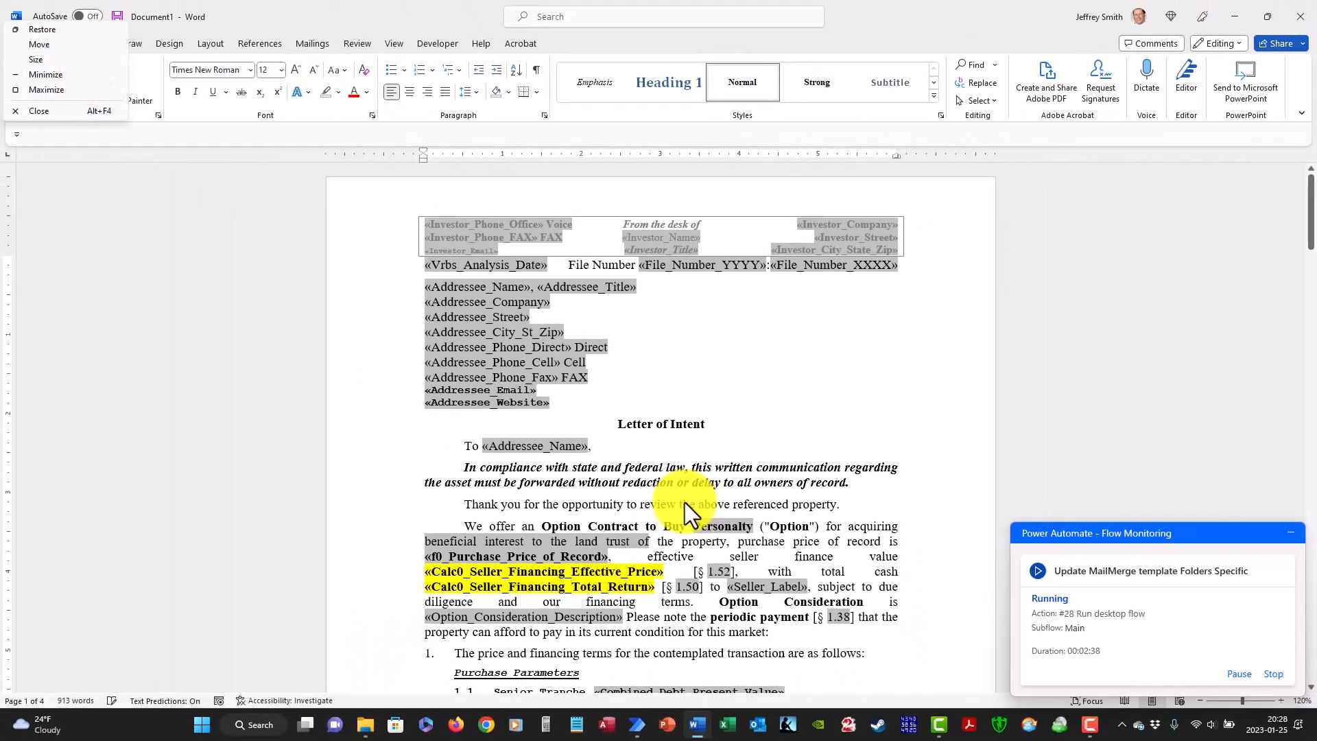
key(Escape)
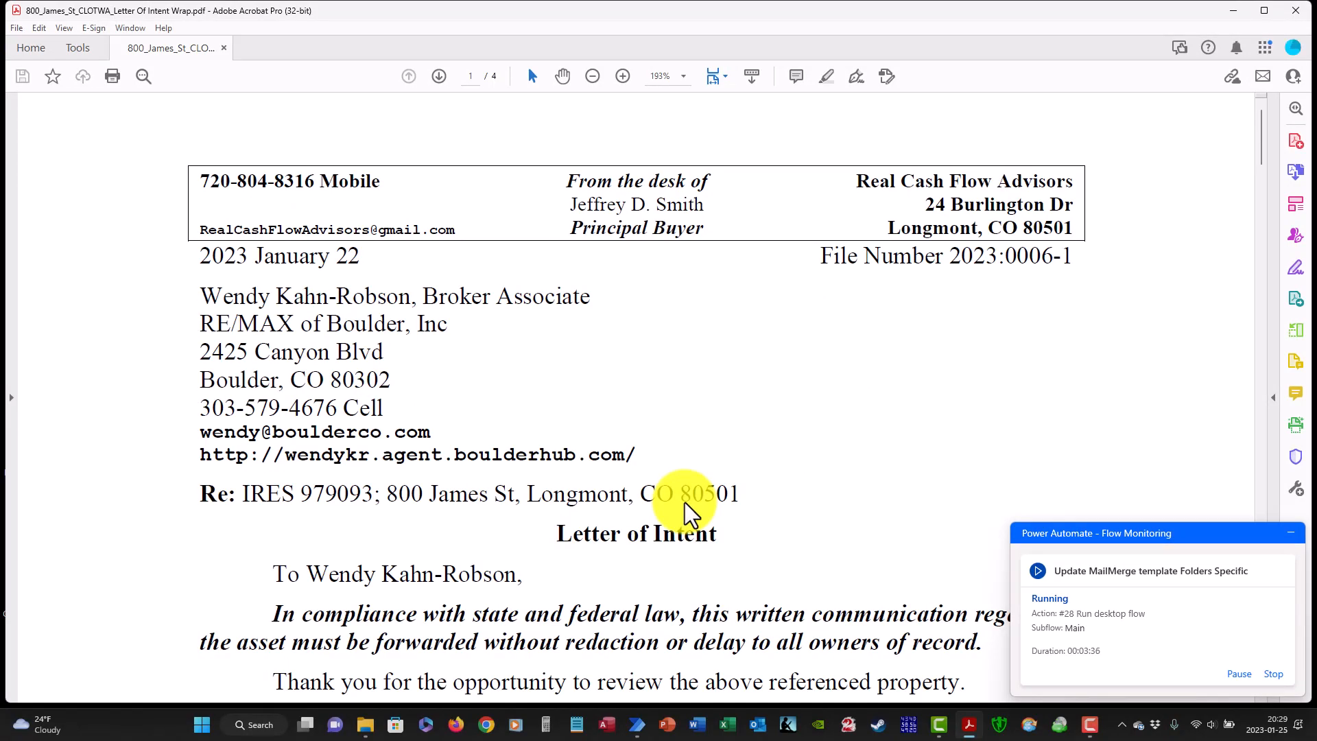
Set the initial-view page layout of the Letter Of Intent Wrap PDF to Single Page in its document properties
key(ctrl+d)
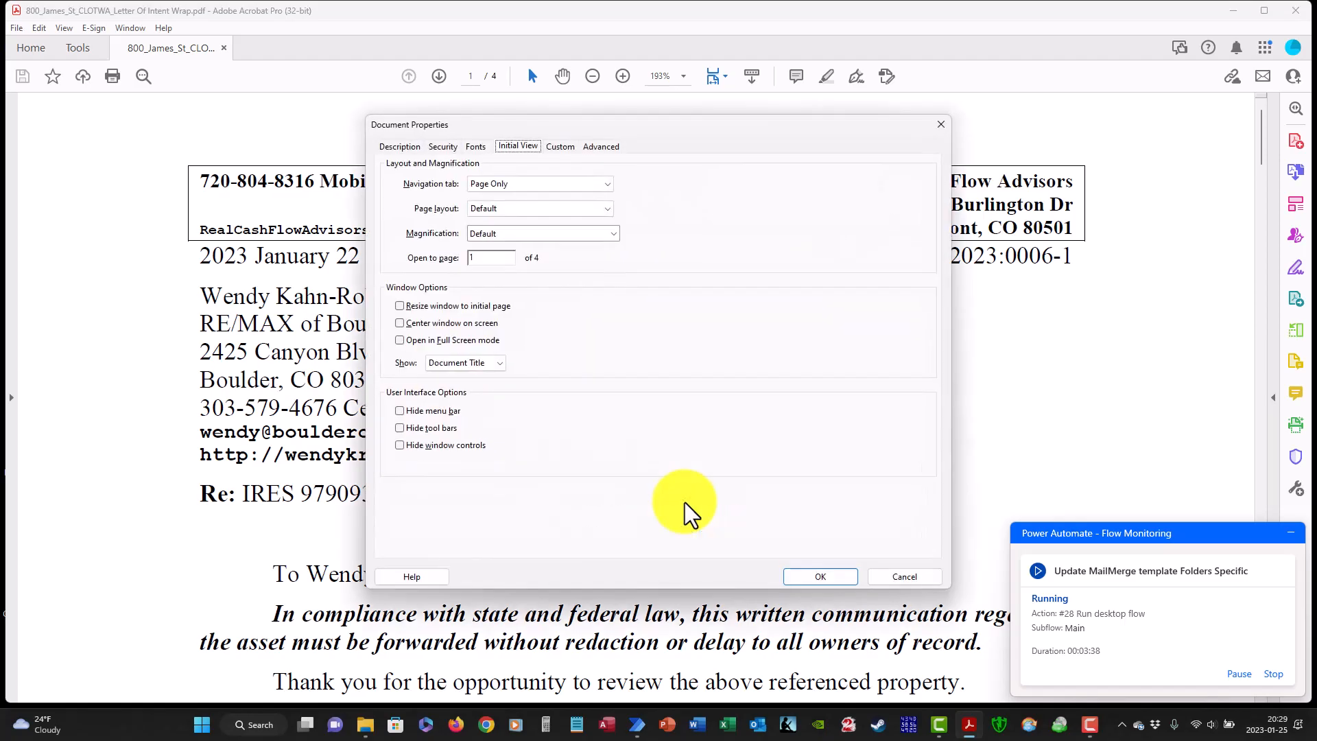
key(Tab)
key(Tab)
key(Down)
key(Tab)
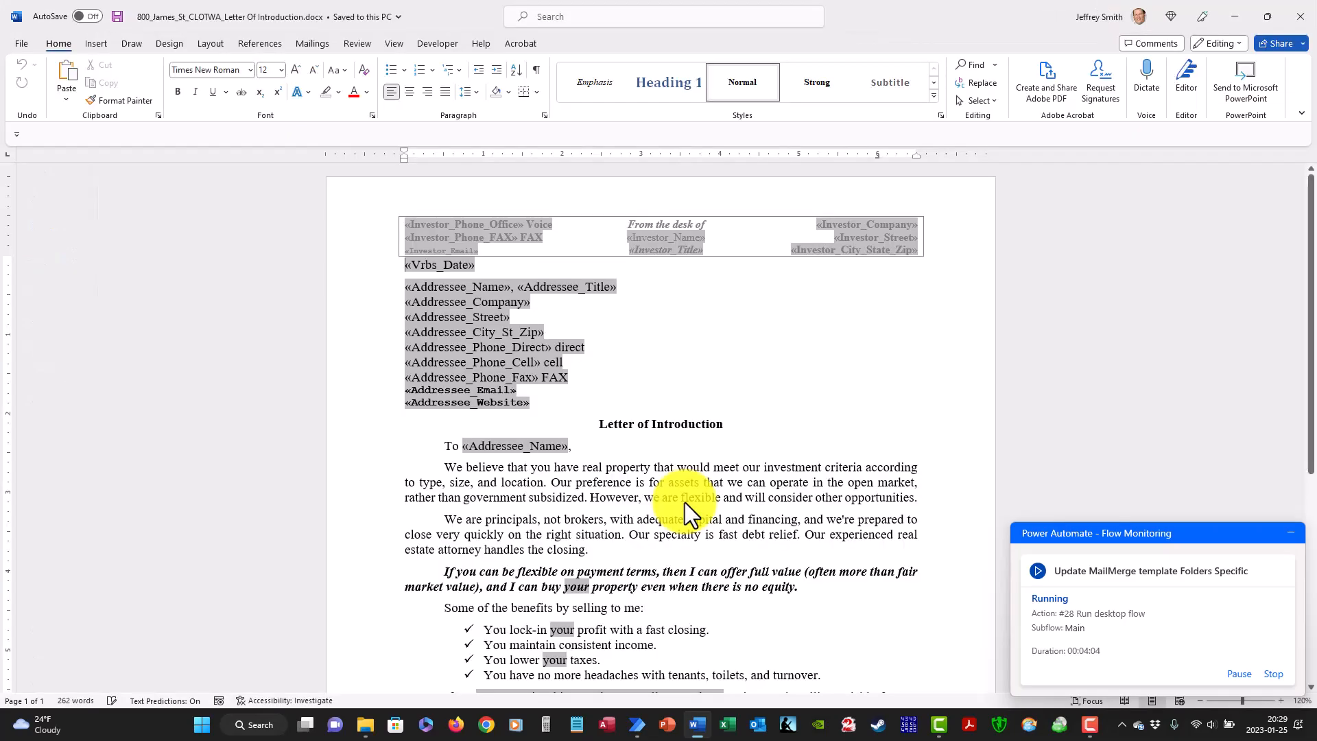
Use an existing recipient list for the Letter Of Introduction document and run the JoinAllAsPDF macro on it
key(r)
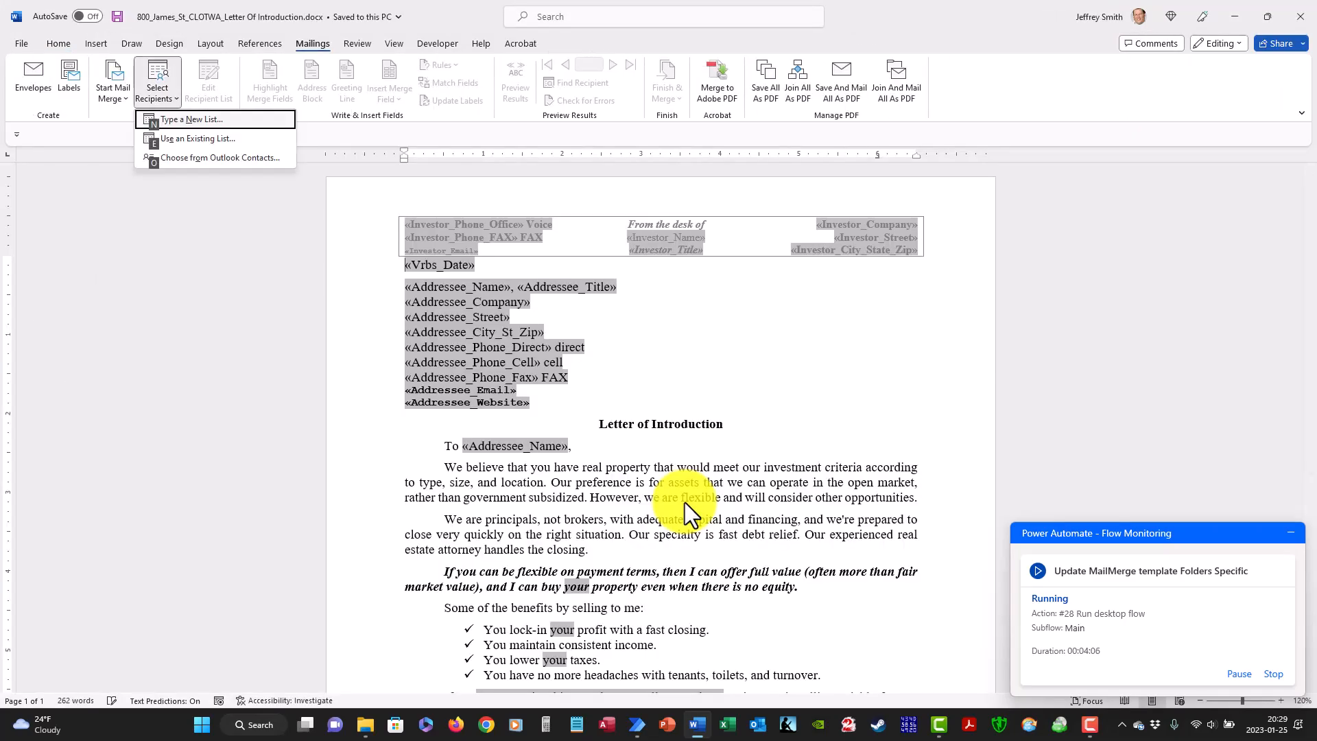
key(e)
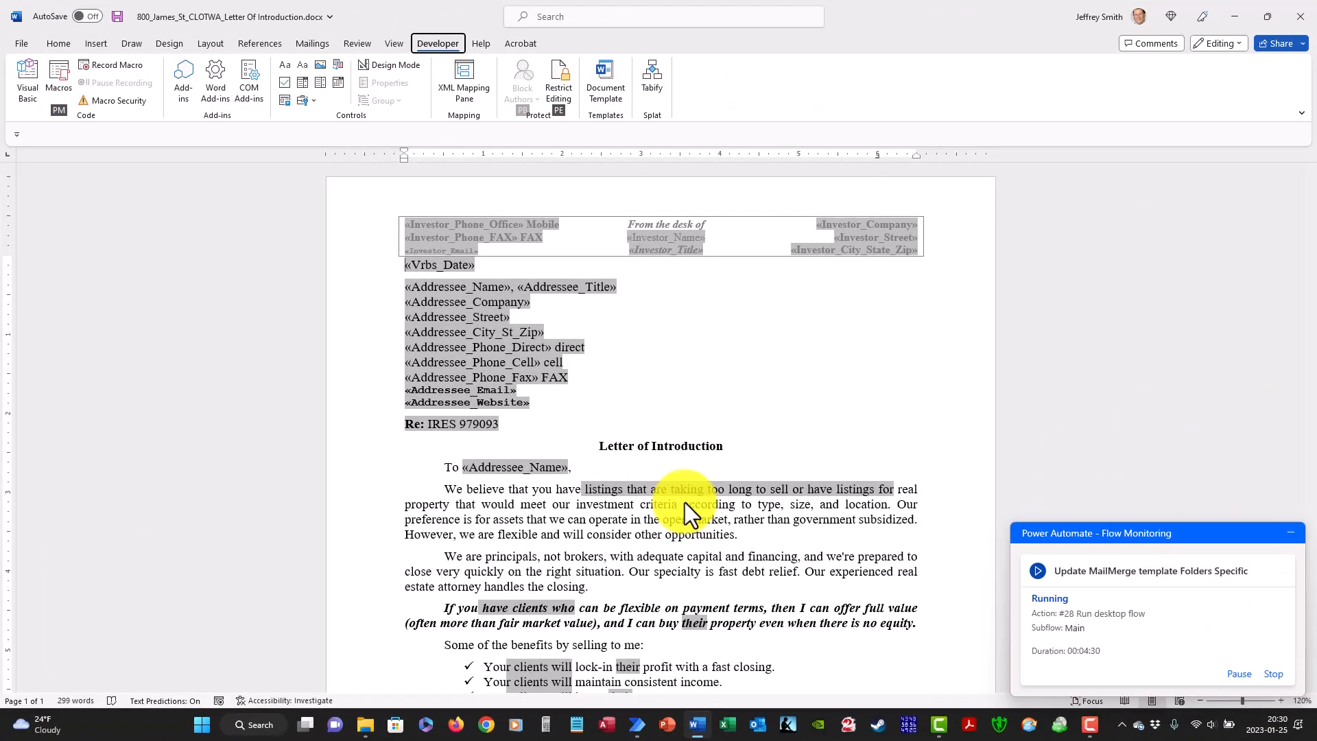
key(p)
key(m)
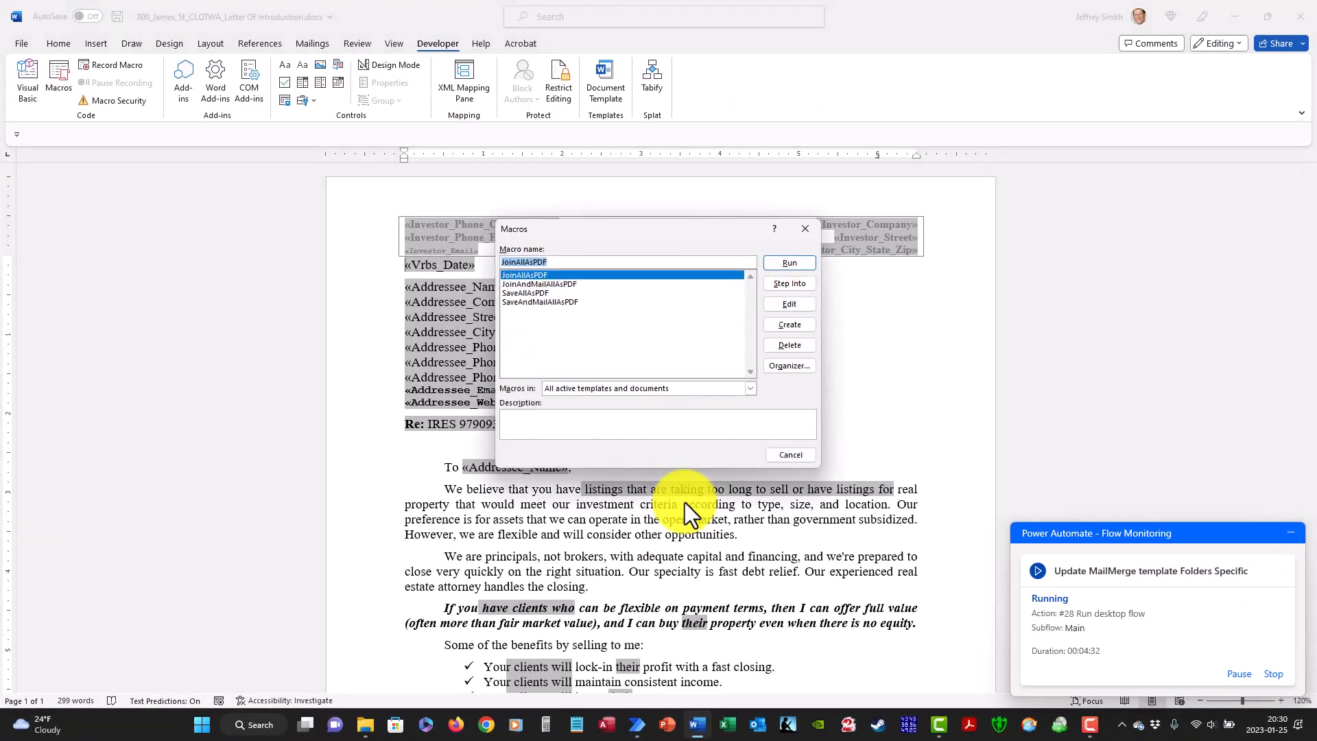
text(JoinAllAsPDF)
key(Return)
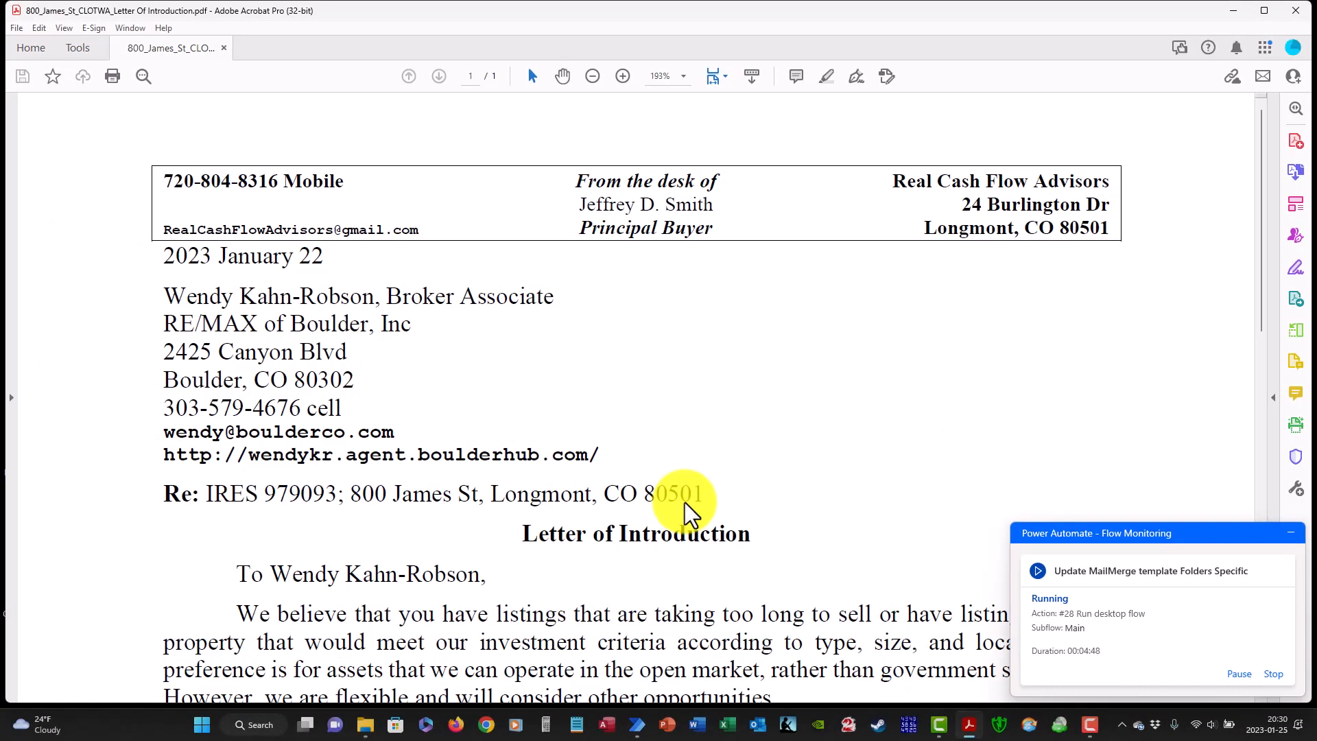
Set the initial-view page layout of the Letter Of Introduction PDF to Single Page in its document properties
key(ctrl+d)
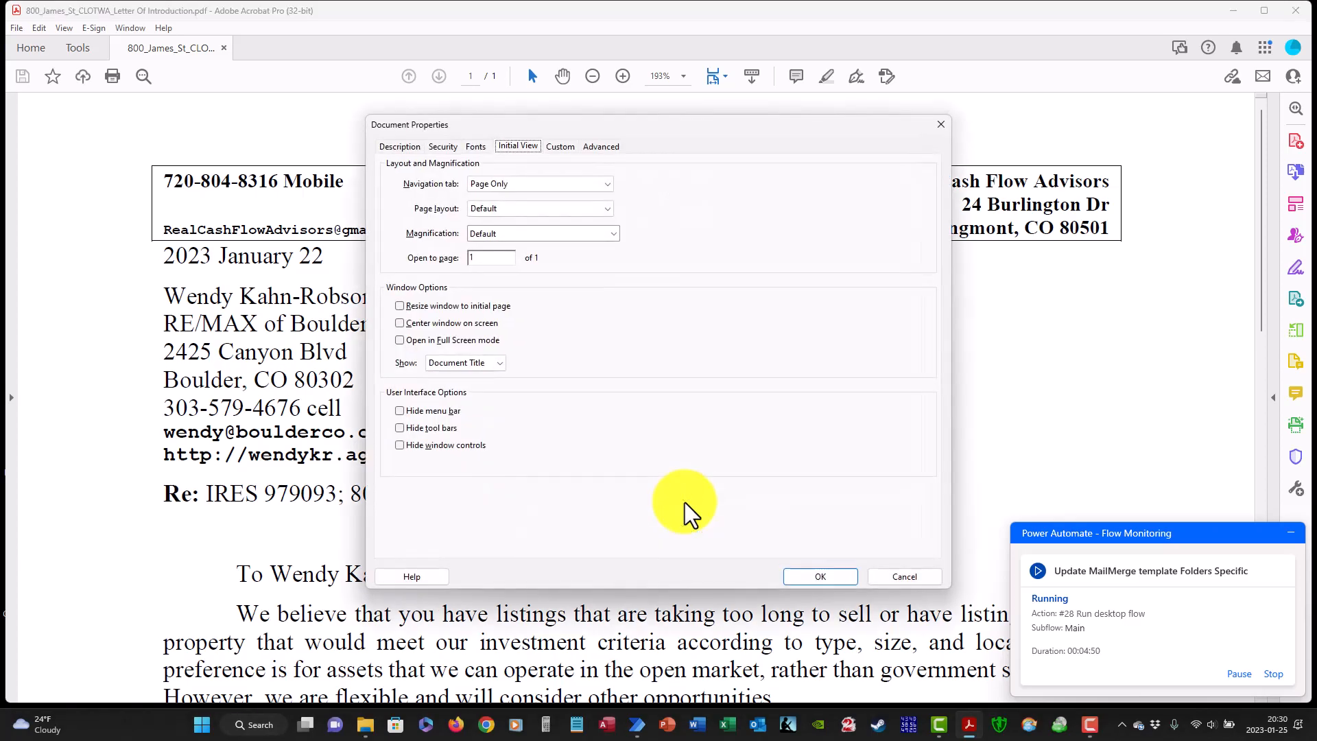
key(alt+l)
key(Down)
key(Tab)
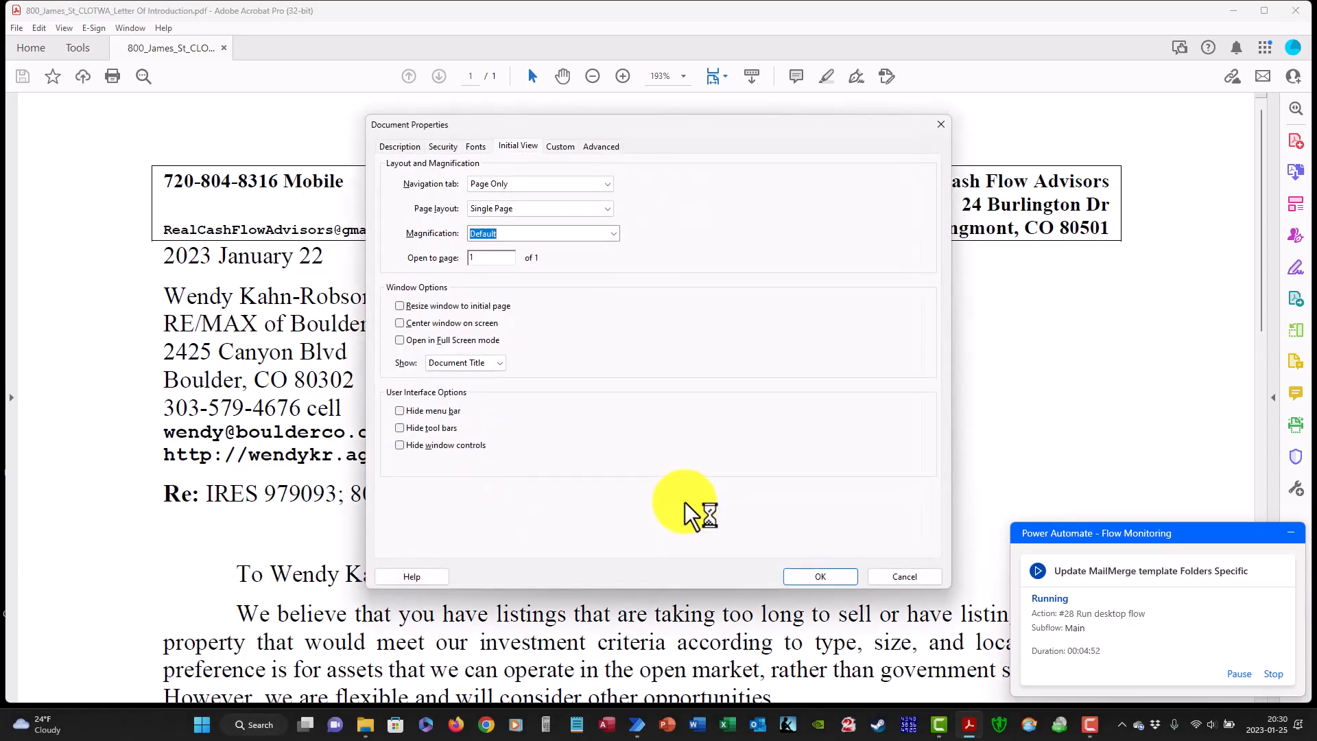